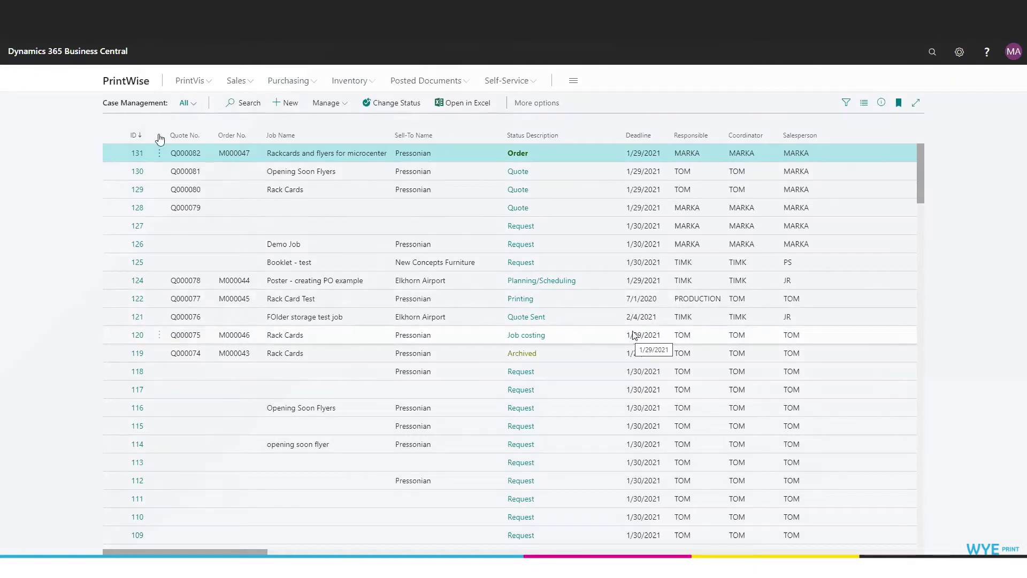
# After a look at case 131, search 'Status Codes' and open the PrintVis Status Codes list.
pyautogui.click(137, 153)
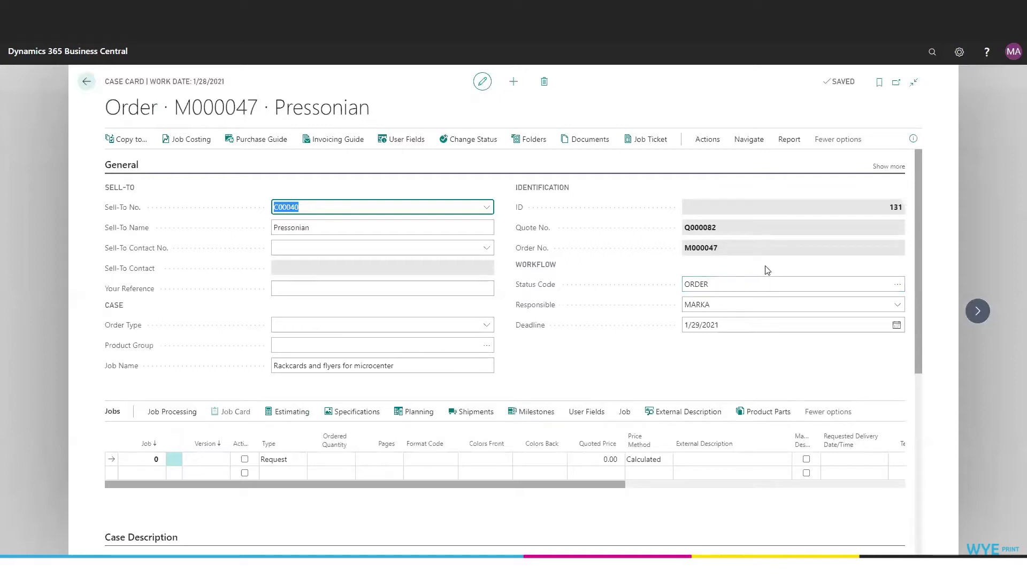
pyautogui.click(86, 81)
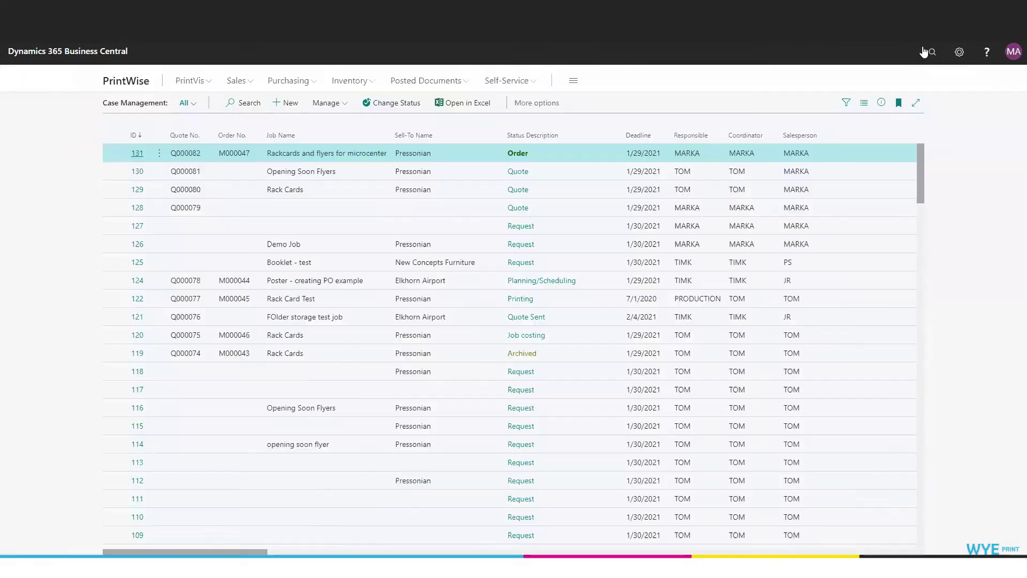
pyautogui.click(932, 53)
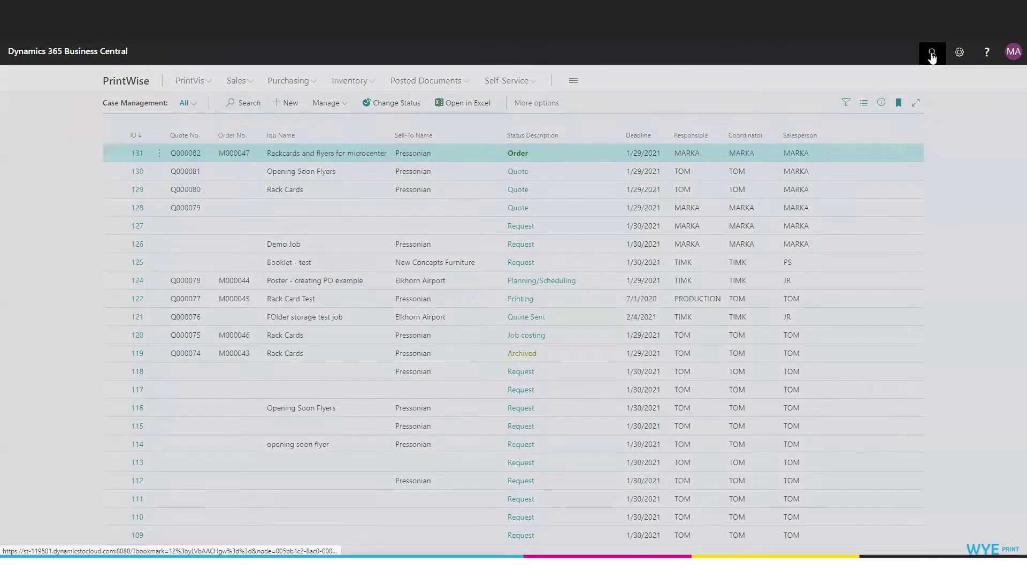
pyautogui.write('Status Codes')
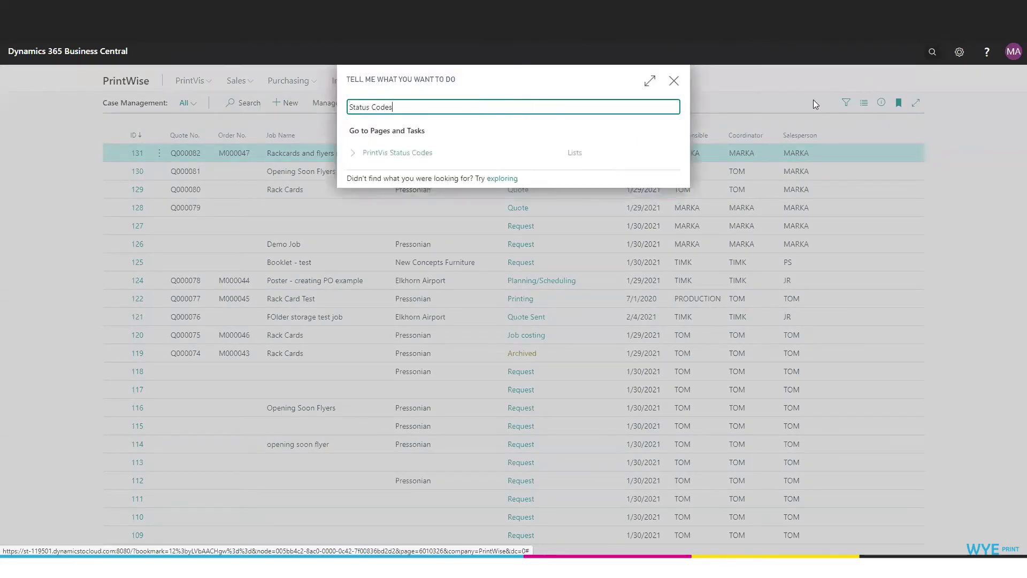
pyautogui.click(397, 154)
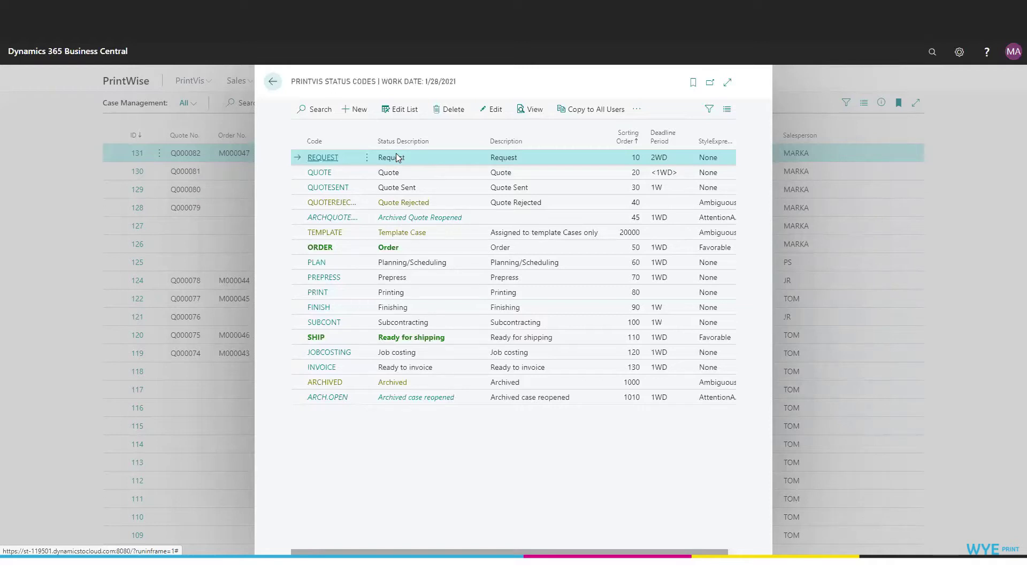
# Open the PRINT (Printing) status code card and hide its Setup Instructions pane.
pyautogui.click(318, 293)
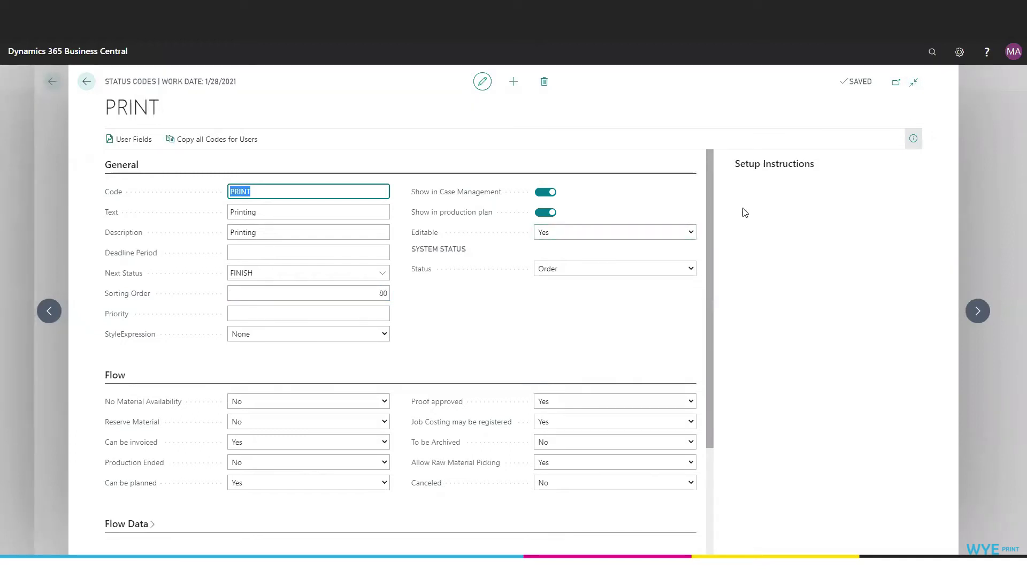
pyautogui.click(293, 212)
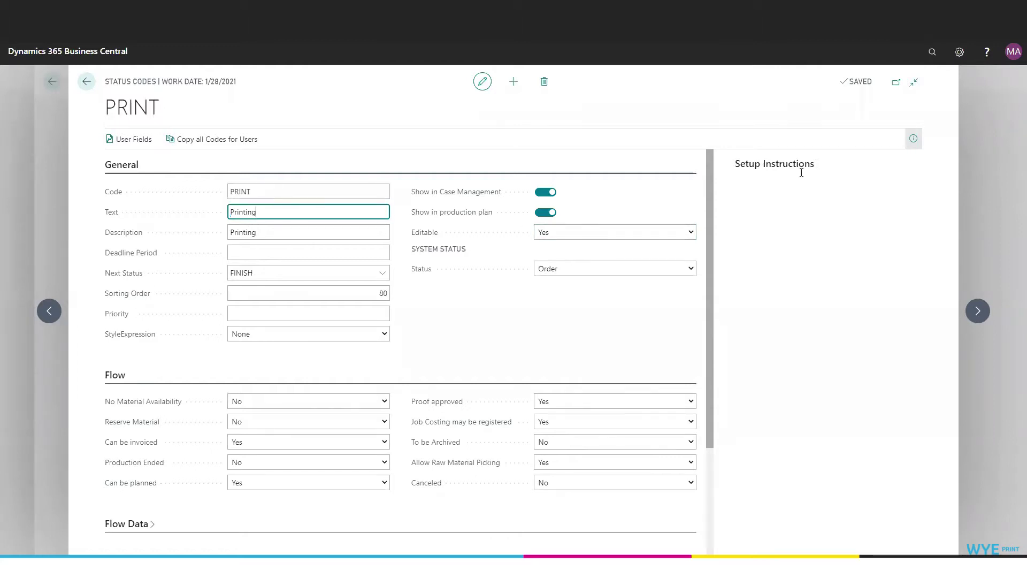
pyautogui.click(914, 140)
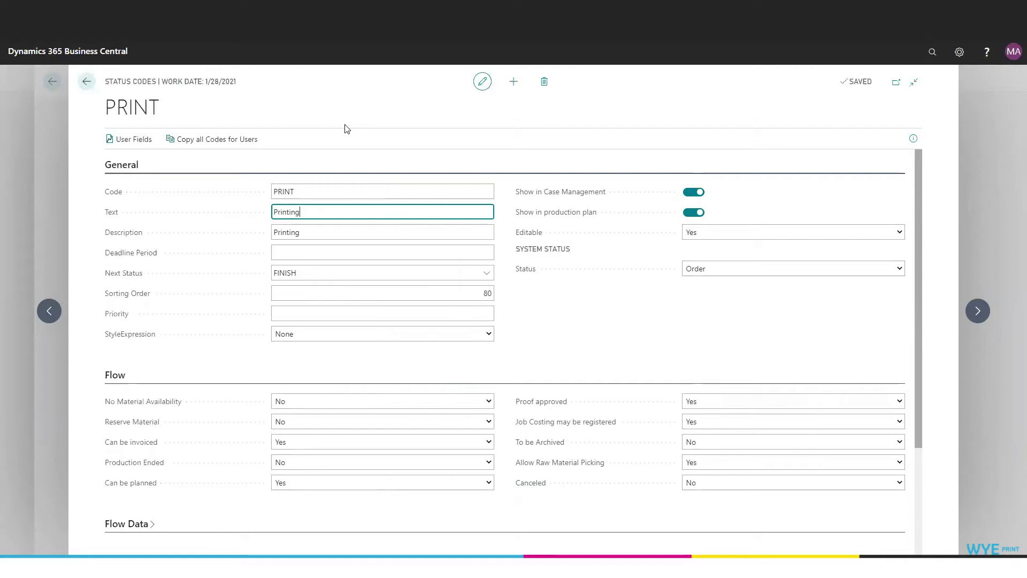
pyautogui.click(320, 254)
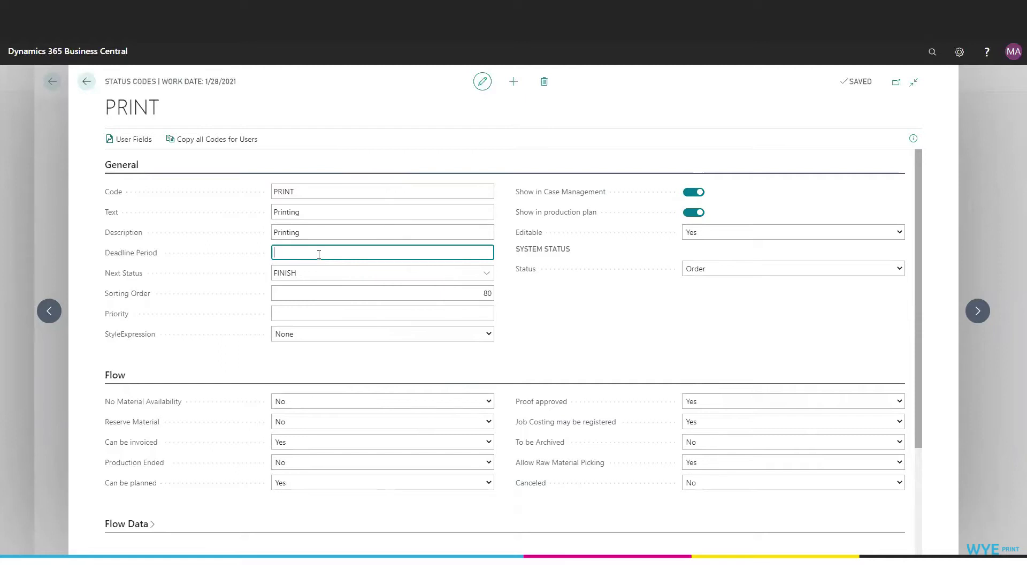
pyautogui.moveTo(135, 260)
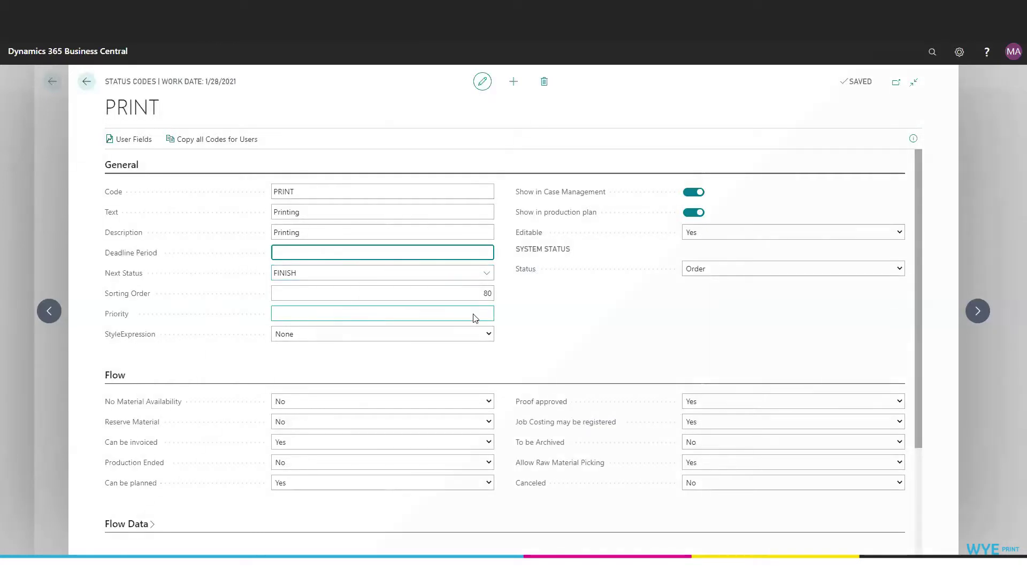
pyautogui.moveTo(112, 317)
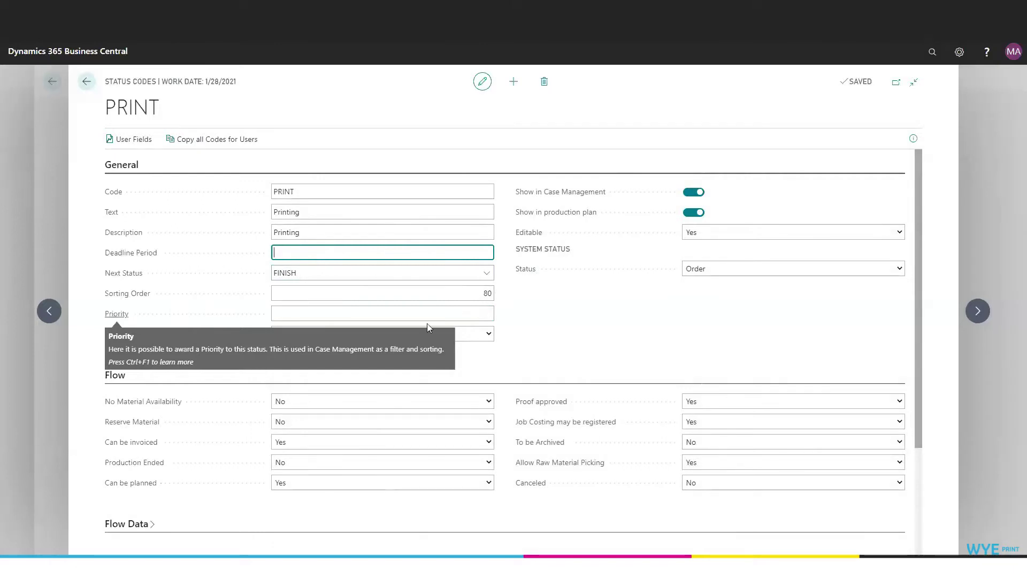
pyautogui.click(489, 335)
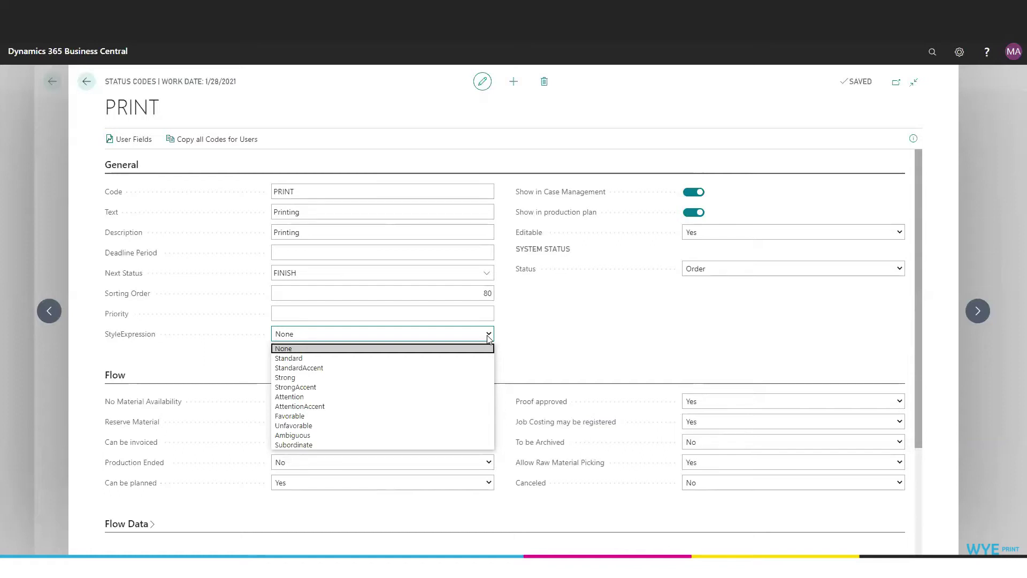
pyautogui.click(488, 335)
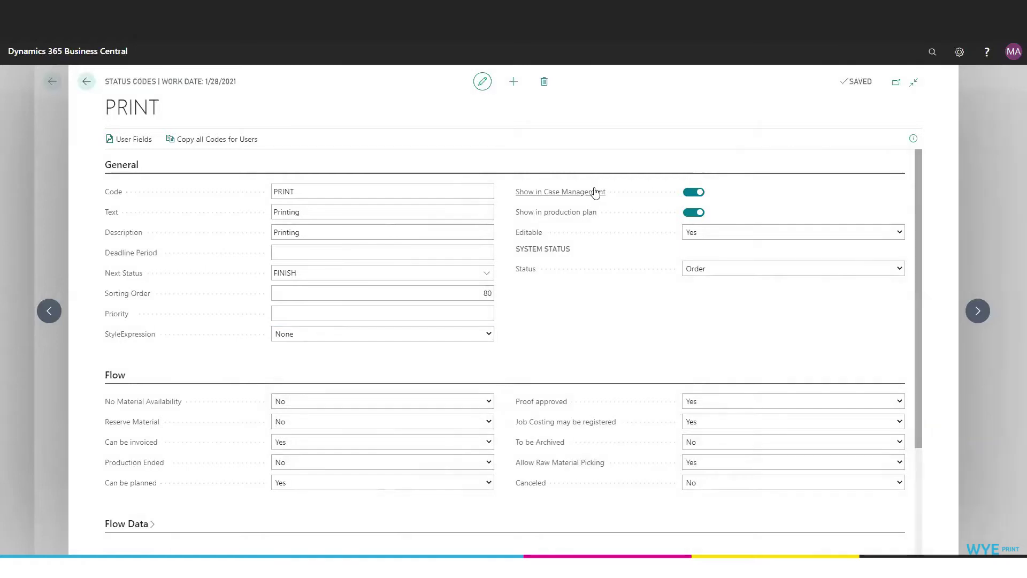
pyautogui.moveTo(601, 194)
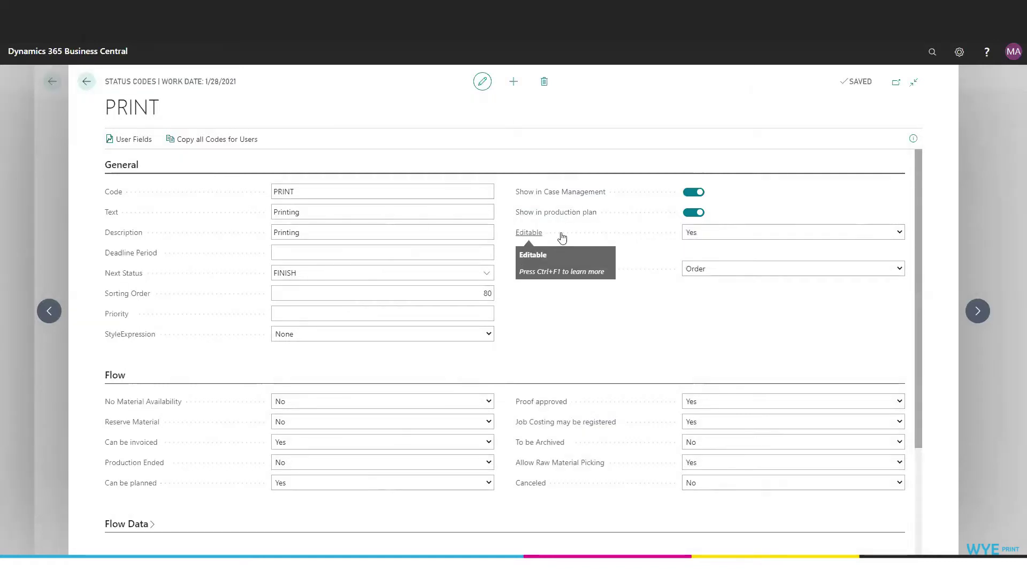
pyautogui.click(758, 234)
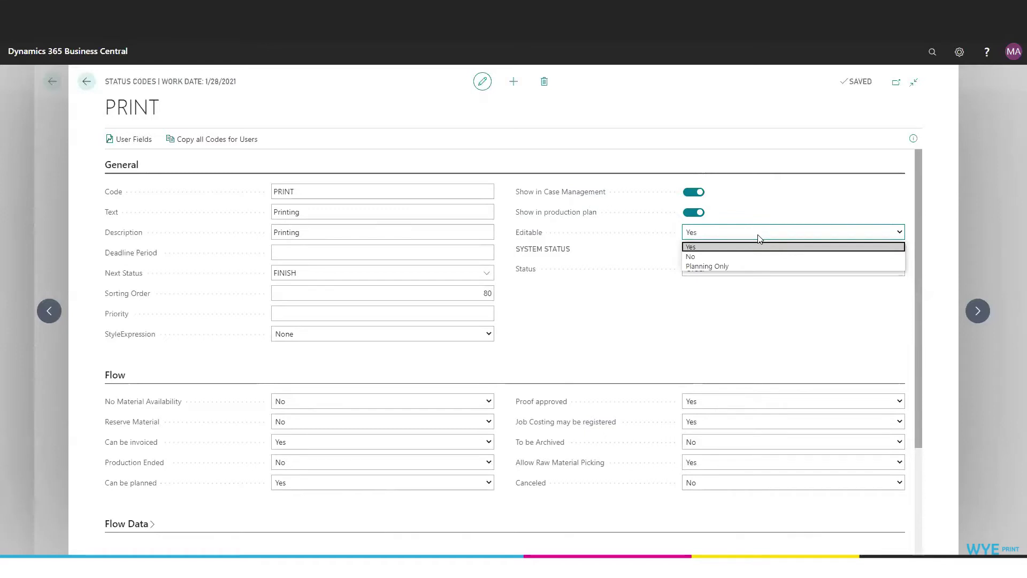
pyautogui.click(749, 310)
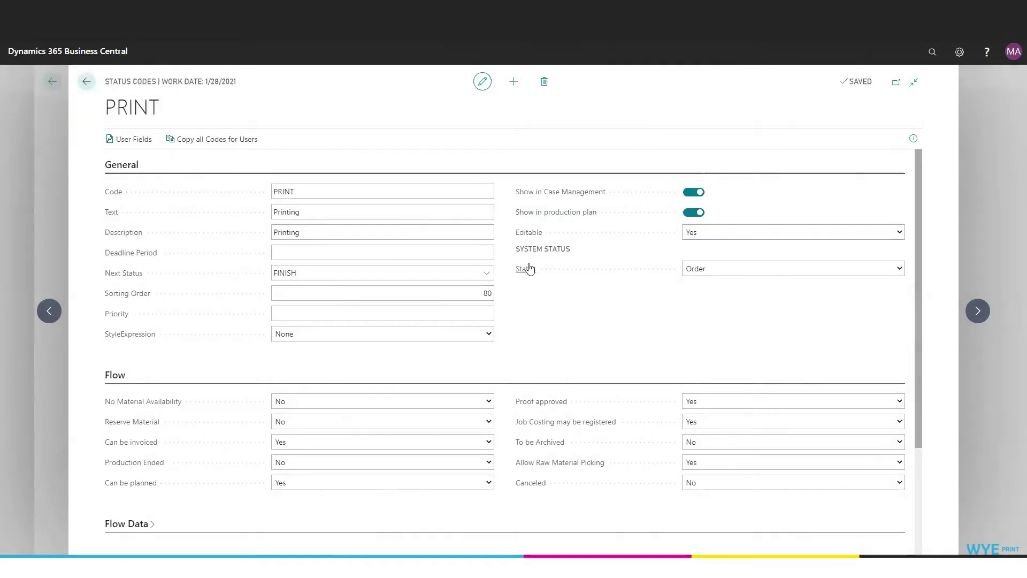
pyautogui.click(723, 268)
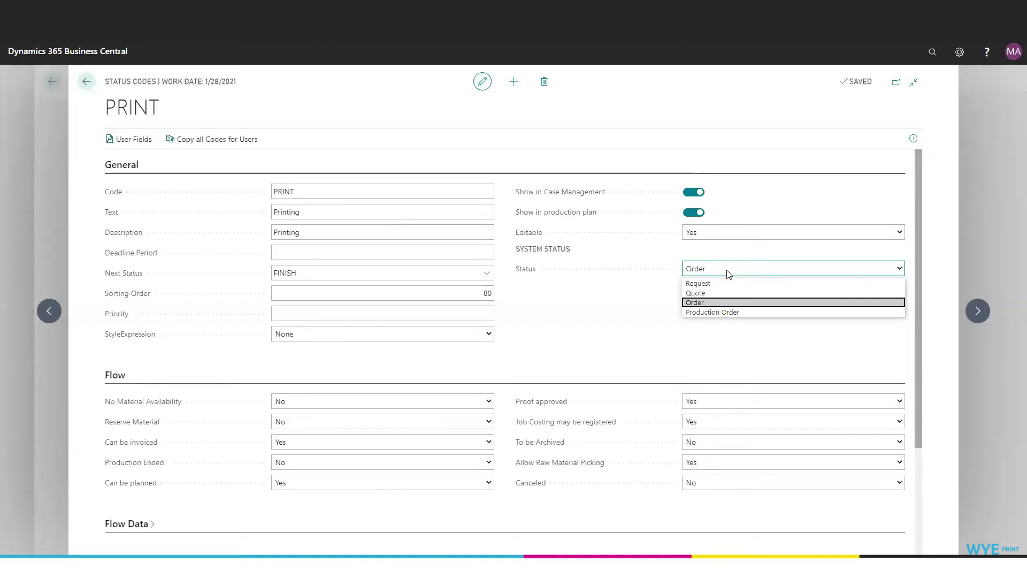
pyautogui.press('Tab')
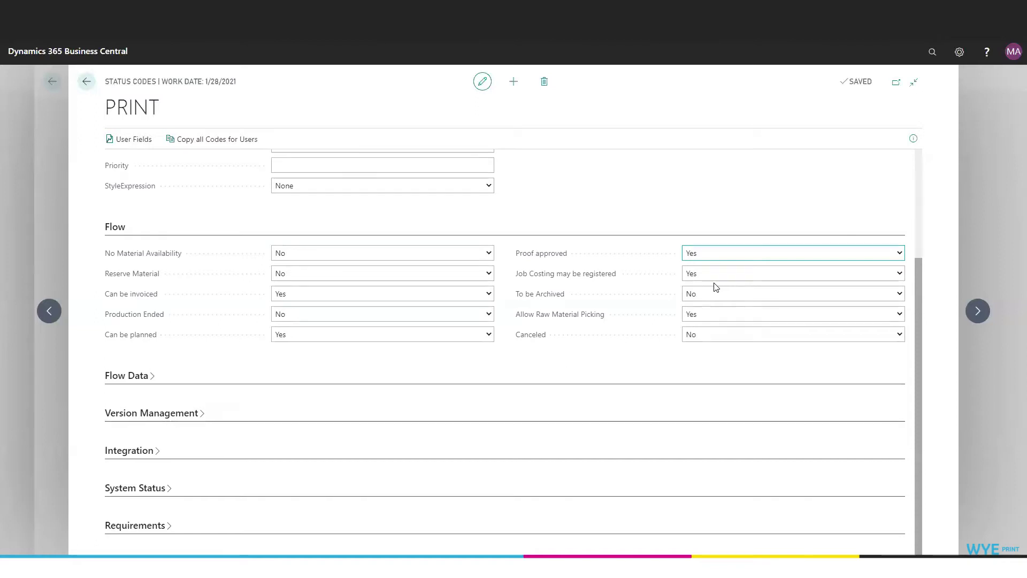
pyautogui.click(257, 217)
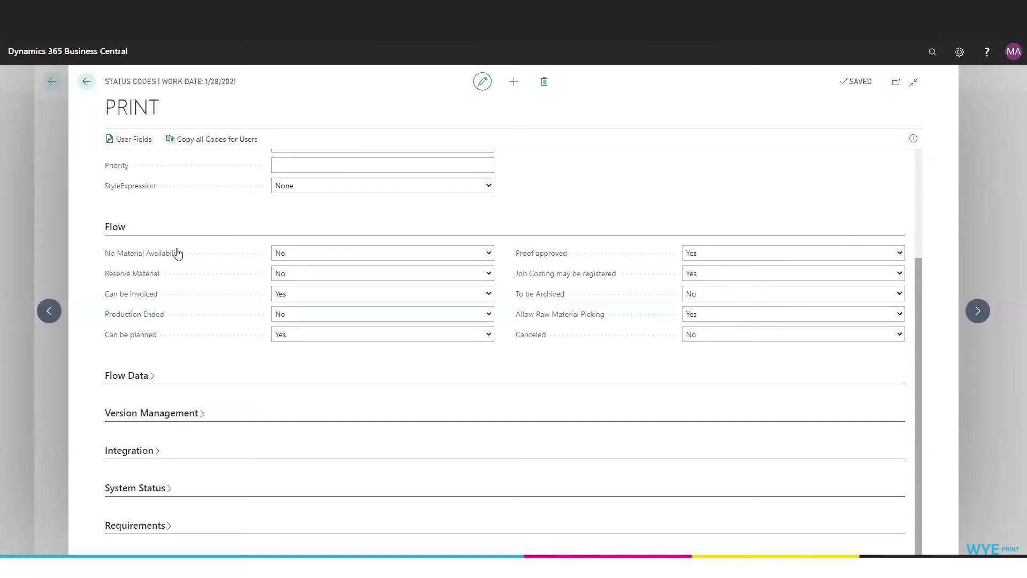
pyautogui.moveTo(178, 253)
pyautogui.click(323, 274)
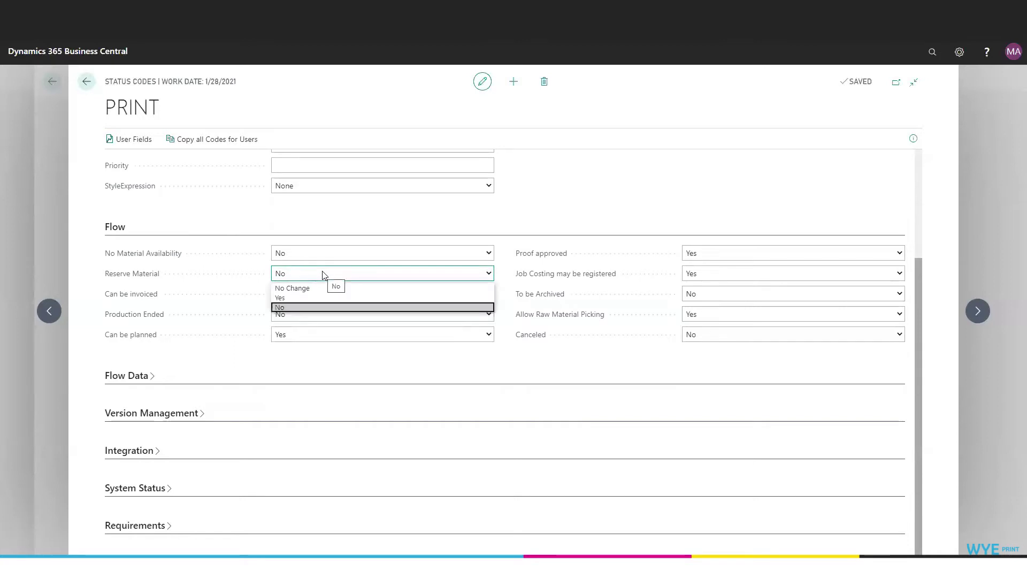
pyautogui.click(323, 273)
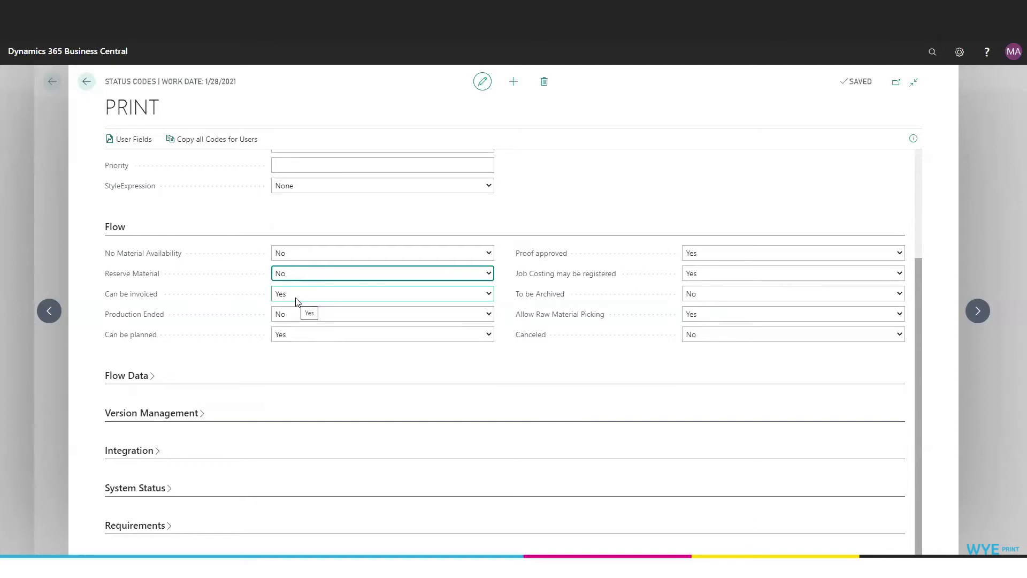
pyautogui.click(303, 296)
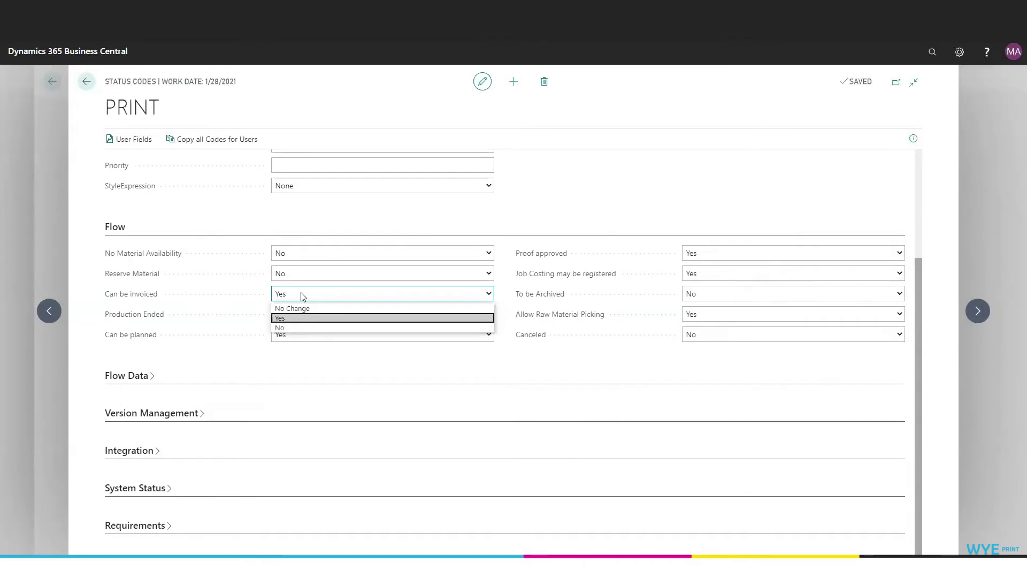
pyautogui.click(161, 317)
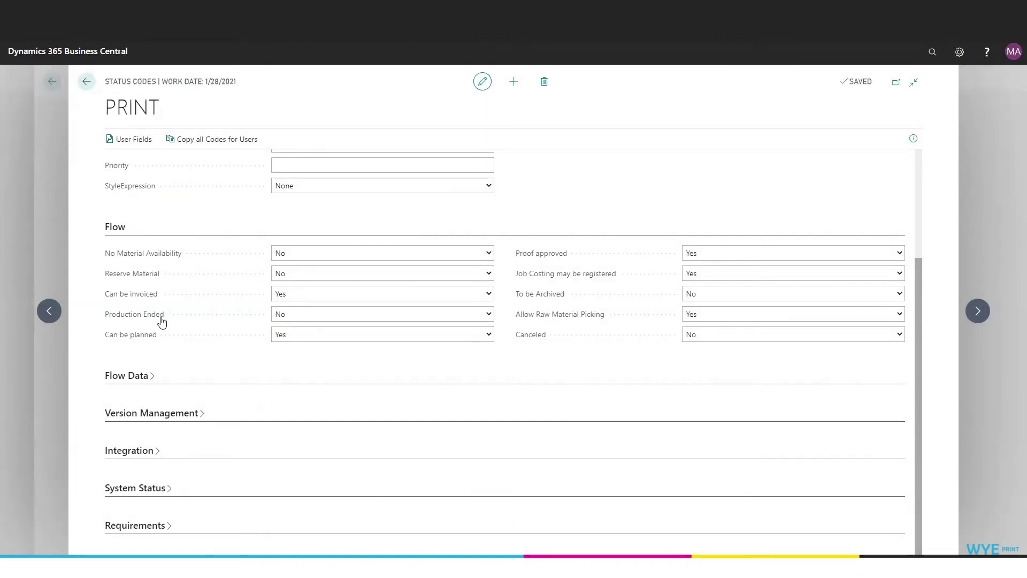
pyautogui.moveTo(162, 321)
pyautogui.moveTo(162, 341)
pyautogui.click(489, 255)
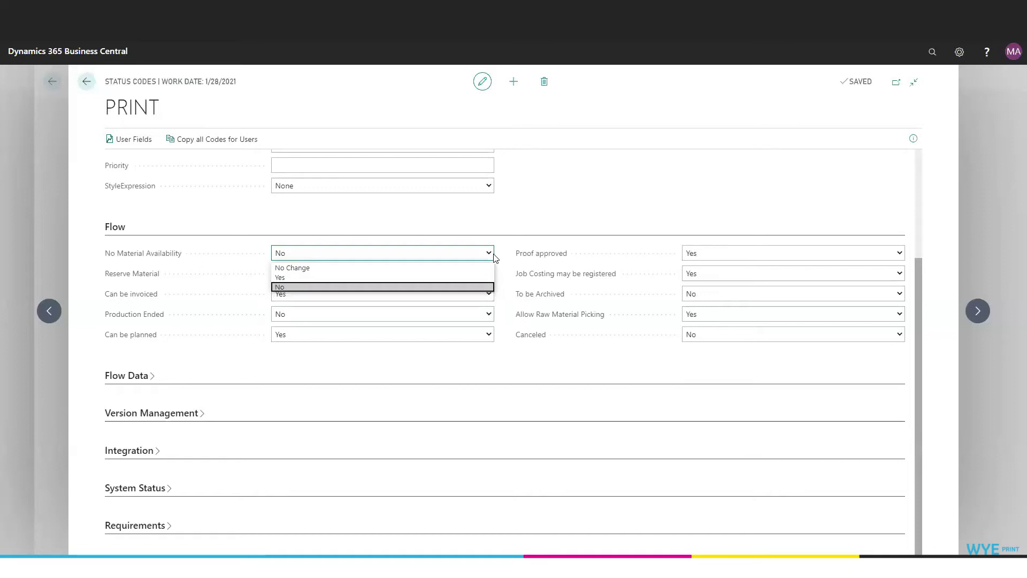
pyautogui.click(615, 221)
pyautogui.click(903, 256)
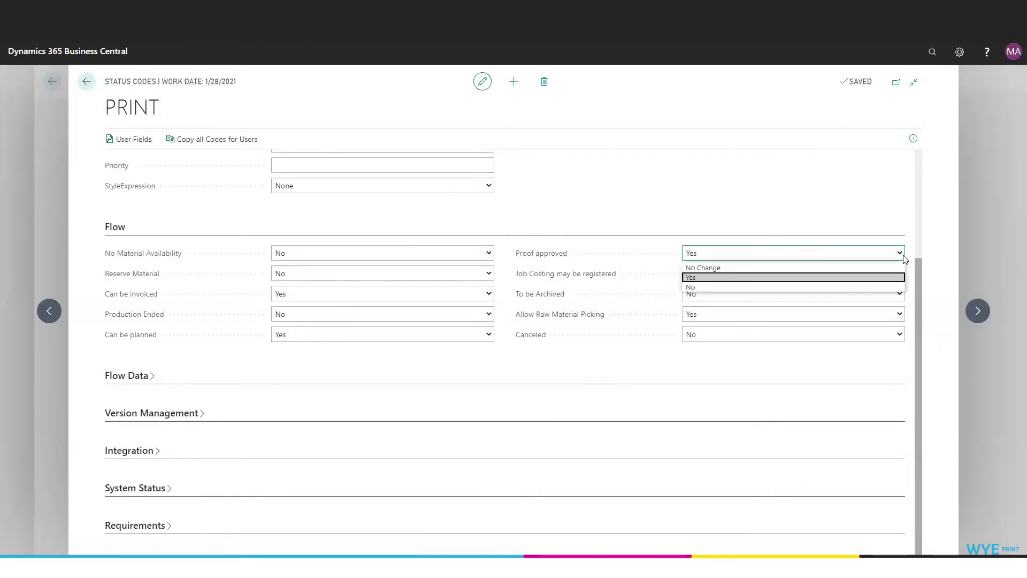
pyautogui.click(631, 283)
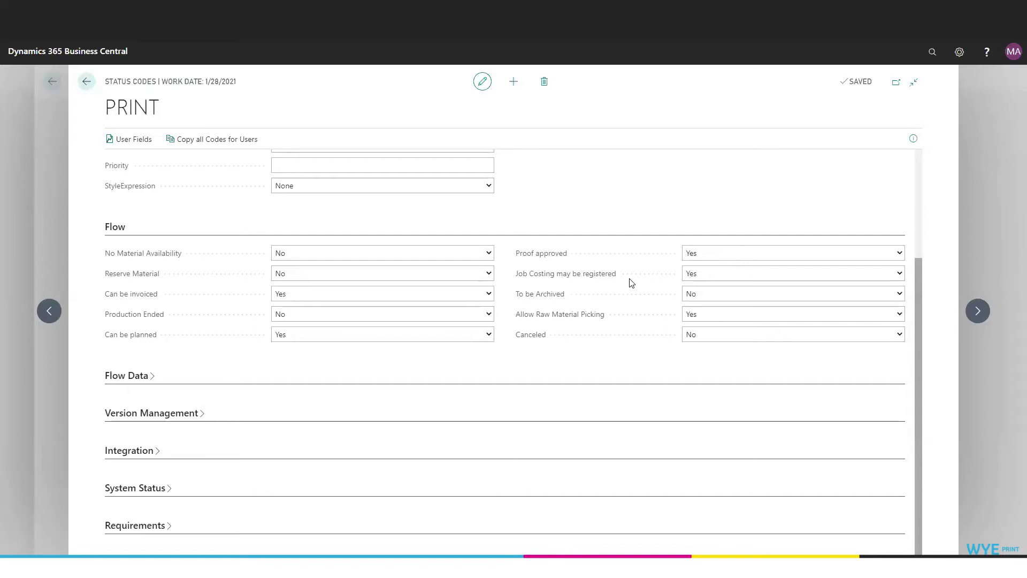
# Under Flow Data, set the PRINT status code's Department to PRINTING.
pyautogui.click(118, 227)
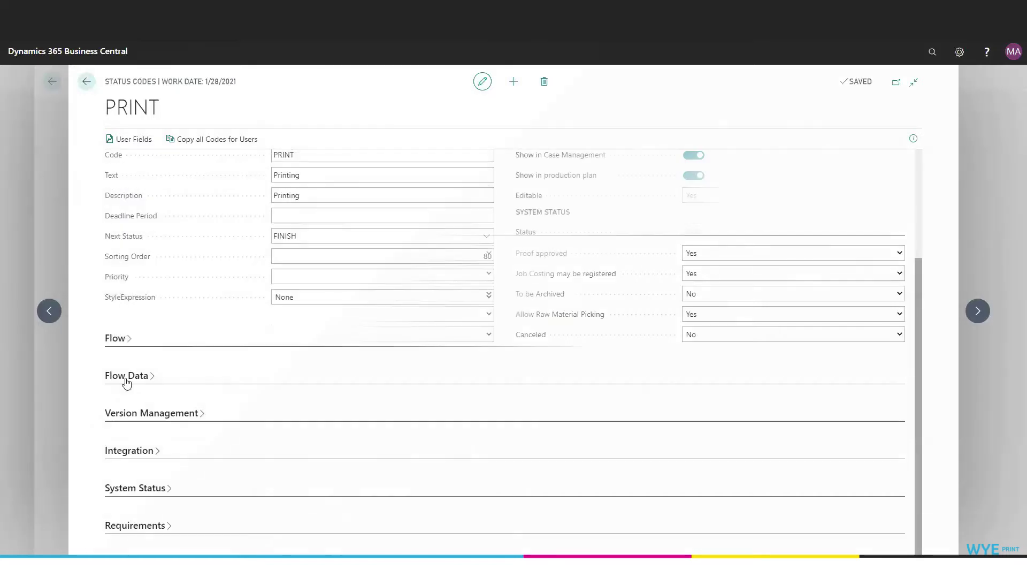
pyautogui.click(126, 381)
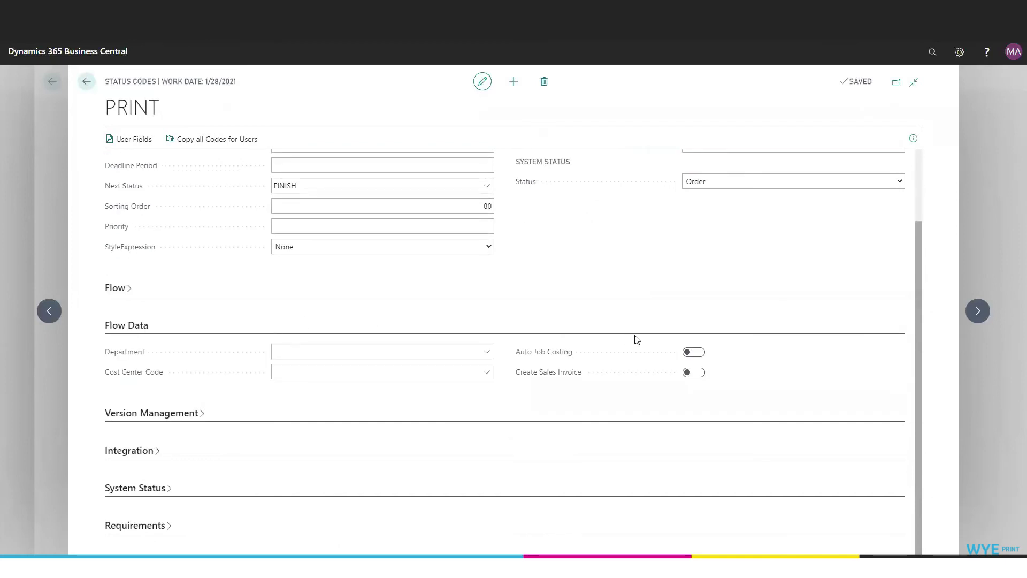
pyautogui.click(484, 351)
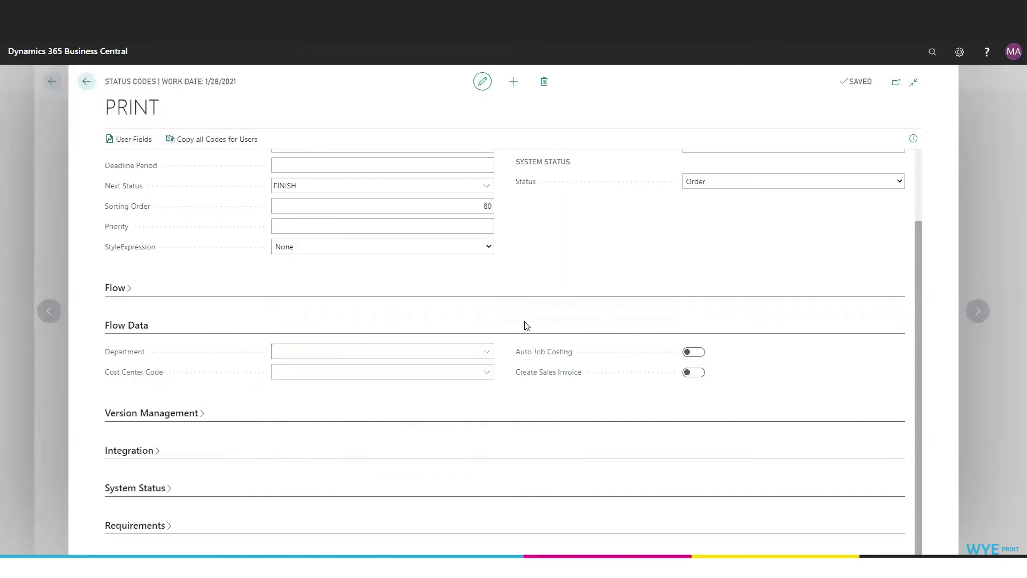
pyautogui.click(486, 371)
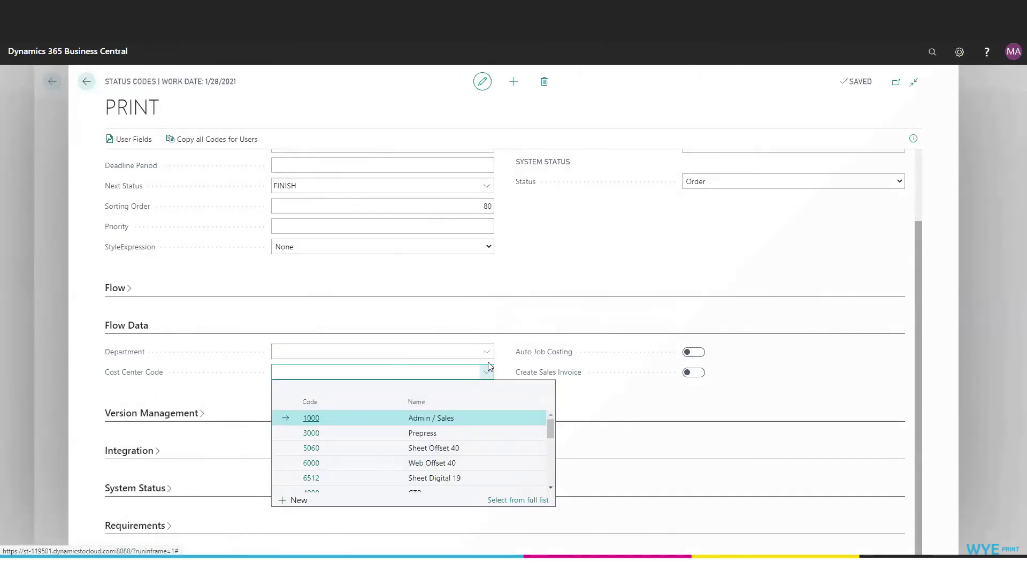
pyautogui.click(486, 352)
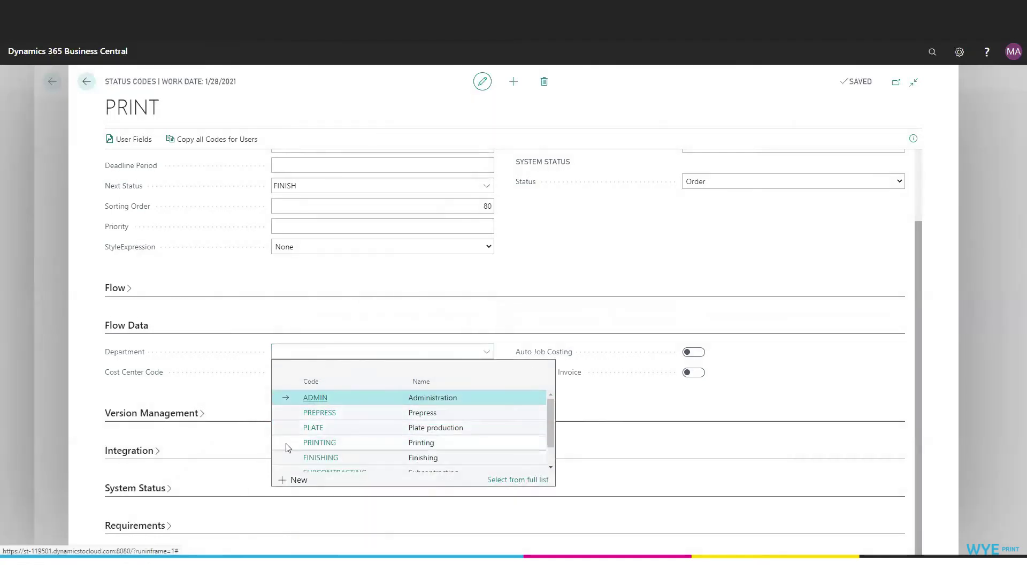
pyautogui.click(286, 447)
pyautogui.scroll(1, 571, 291)
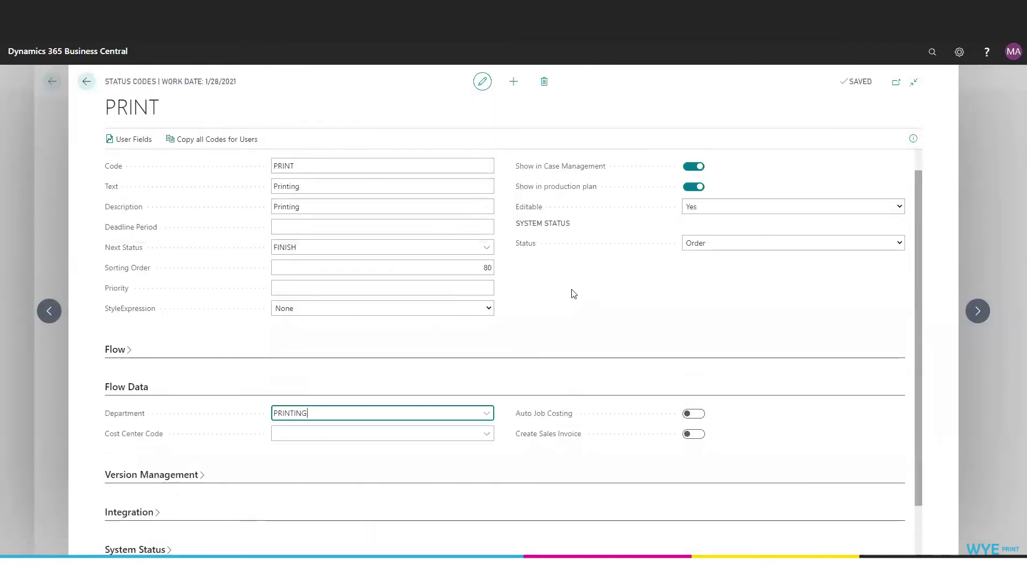
pyautogui.scroll(-1, 573, 292)
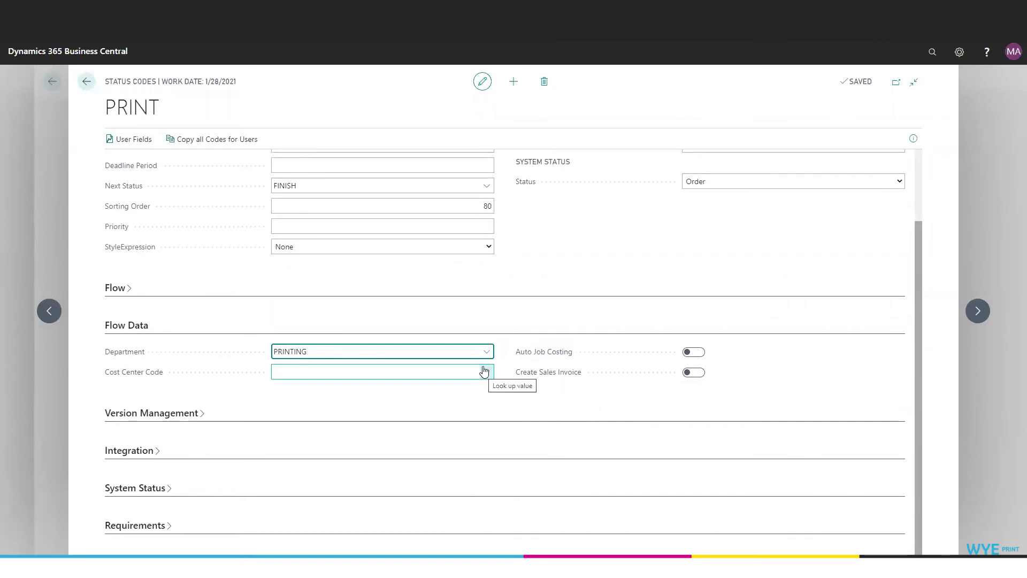
# Leave Cost Center Code empty and expand Version Management to view job-version modifiability.
pyautogui.click(485, 371)
pyautogui.scroll(-1, 479, 423)
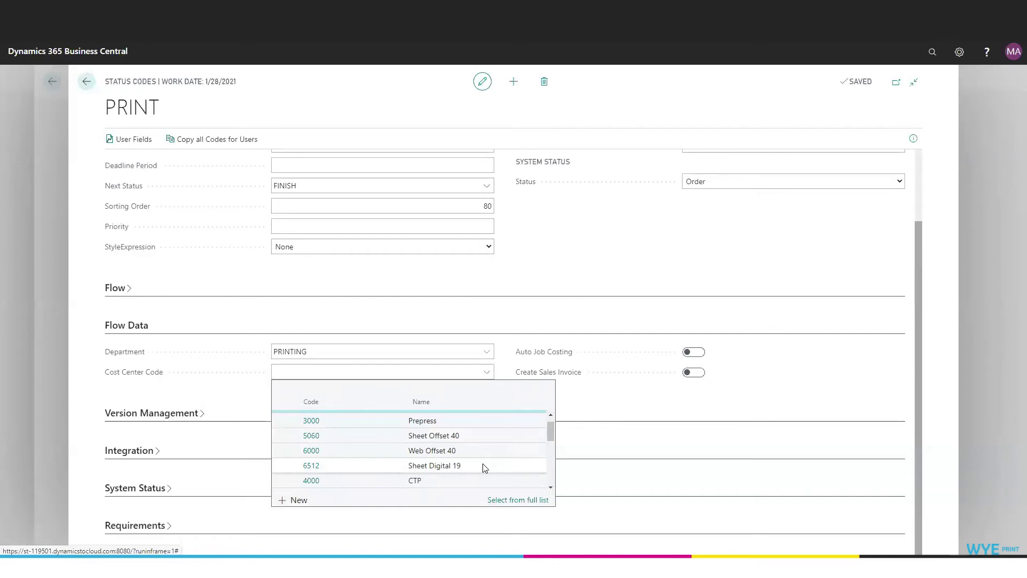
pyautogui.click(554, 355)
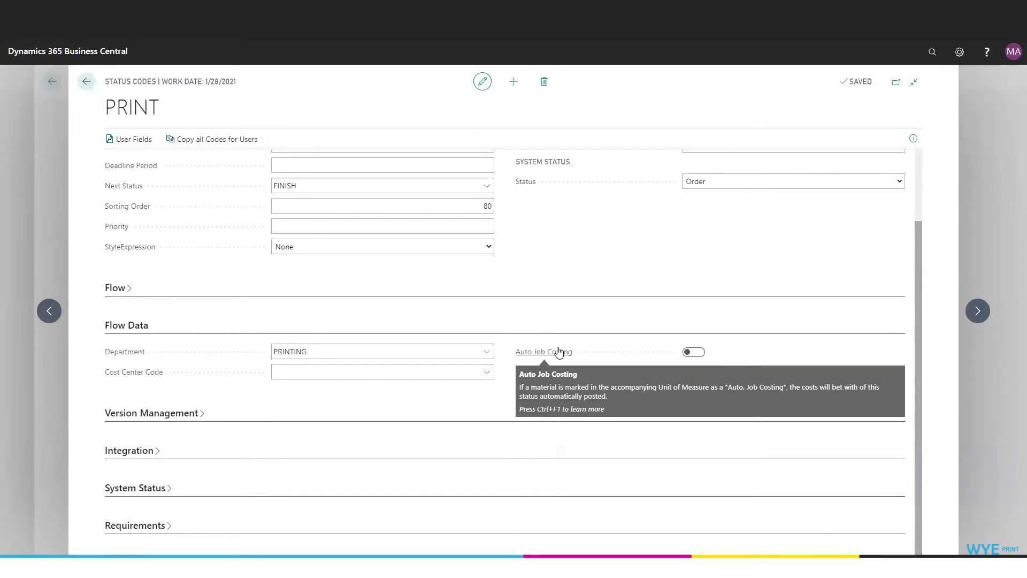
pyautogui.moveTo(559, 379)
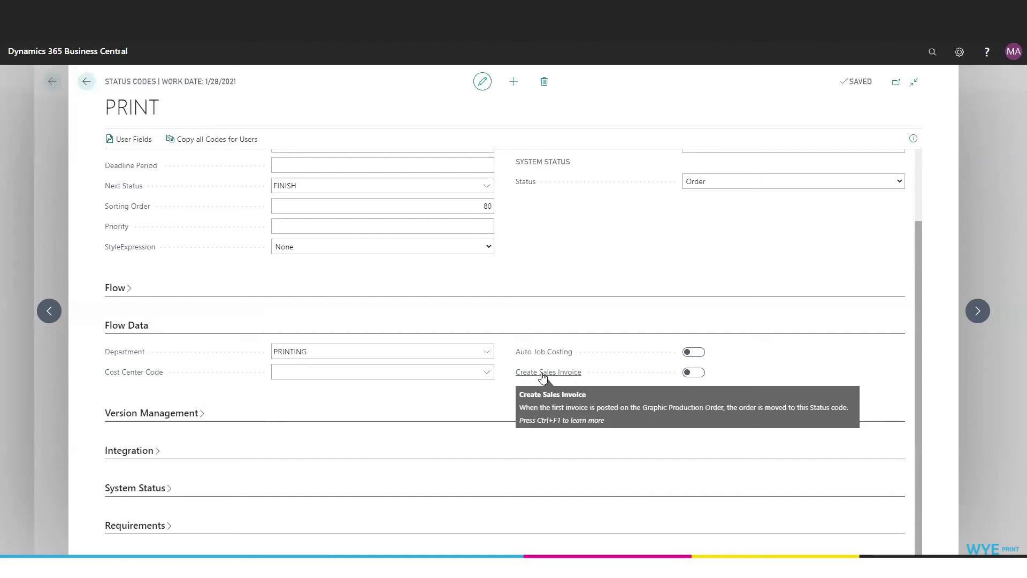
pyautogui.click(802, 413)
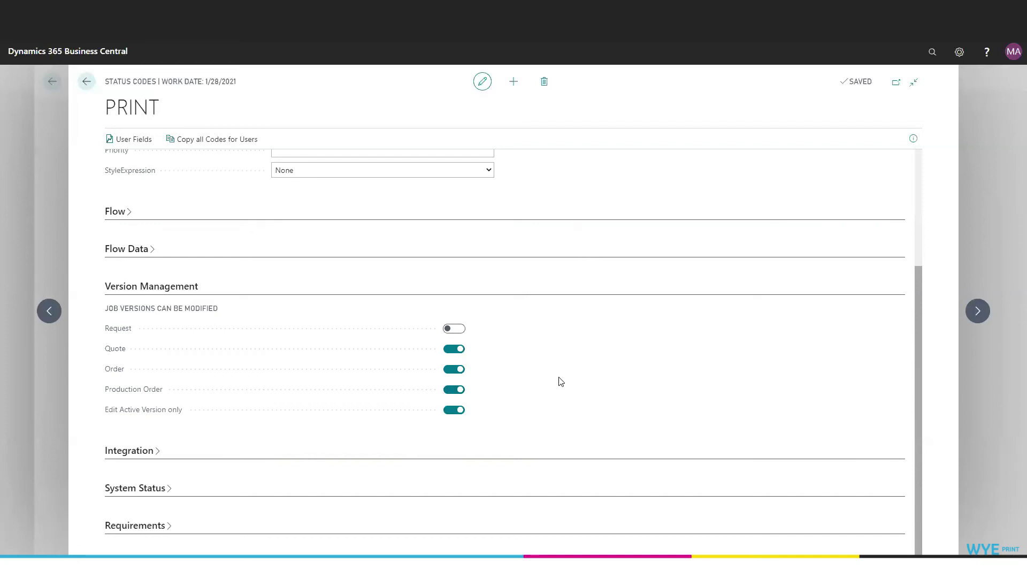
# Collapse Version Management and expand Integration to review PRINT's integration fields.
pyautogui.click(232, 287)
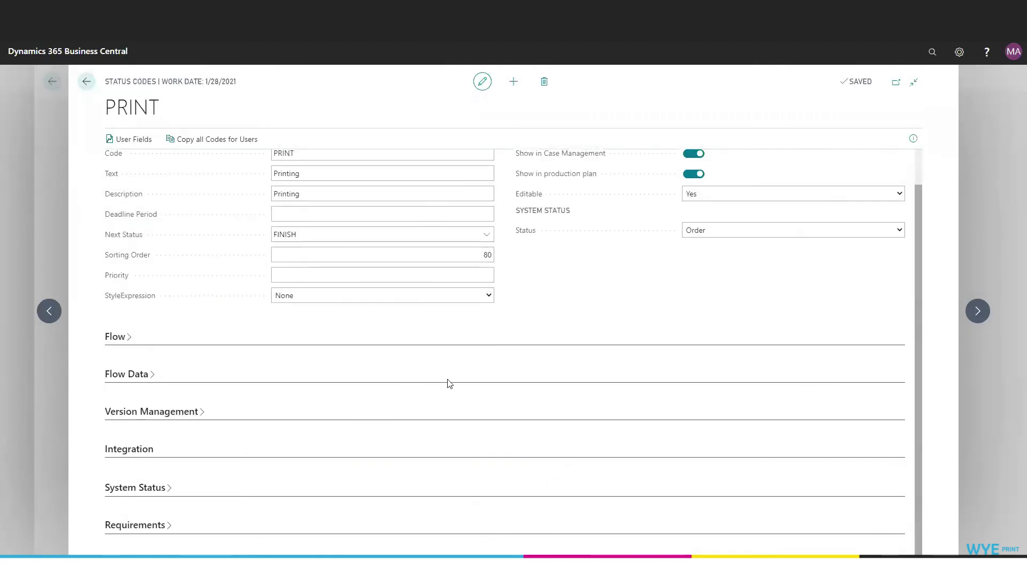
pyautogui.click(470, 447)
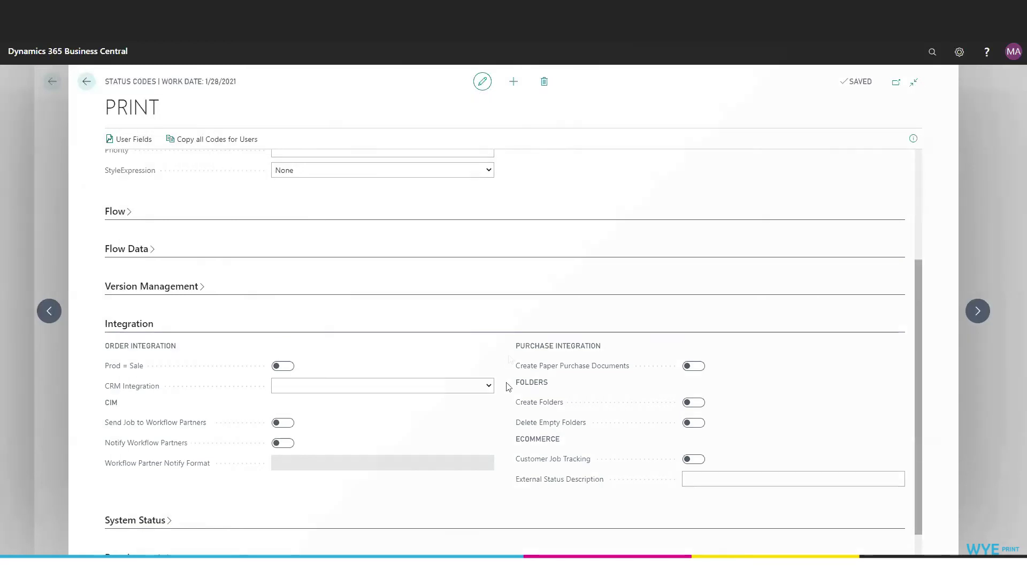
pyautogui.moveTo(560, 411)
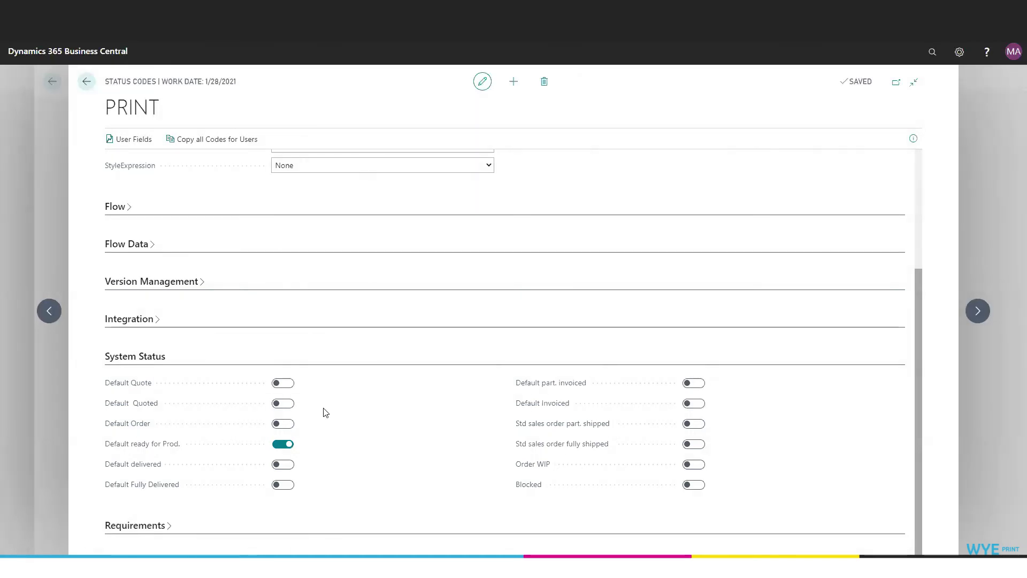
# Review PRINT's System Status defaults and its empty Requirements checks.
pyautogui.moveTo(125, 388)
pyautogui.moveTo(137, 451)
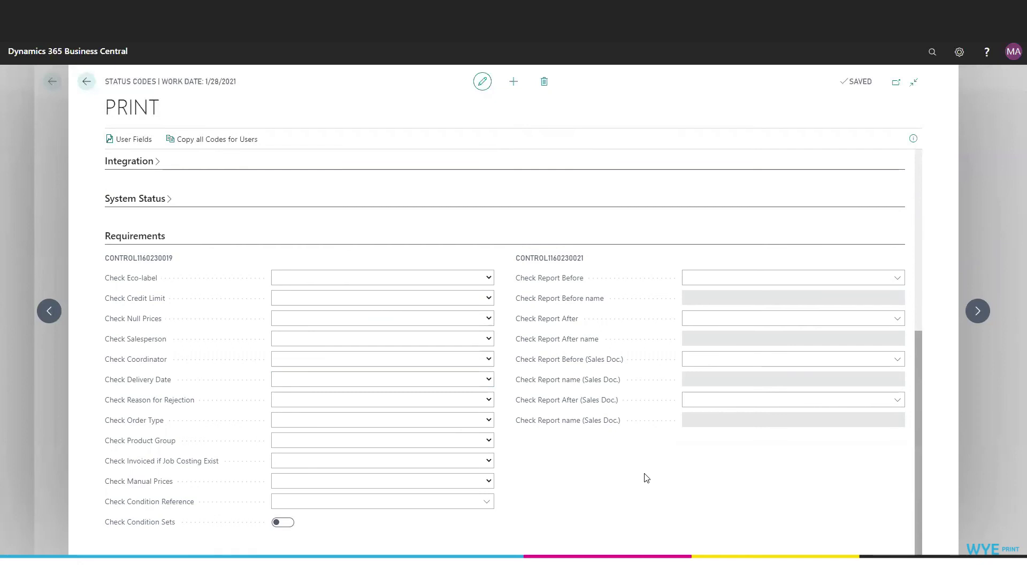
# Open the PLAN status code and set Check Delivery Date to Warning, leaving Eco-label blank.
pyautogui.click(88, 83)
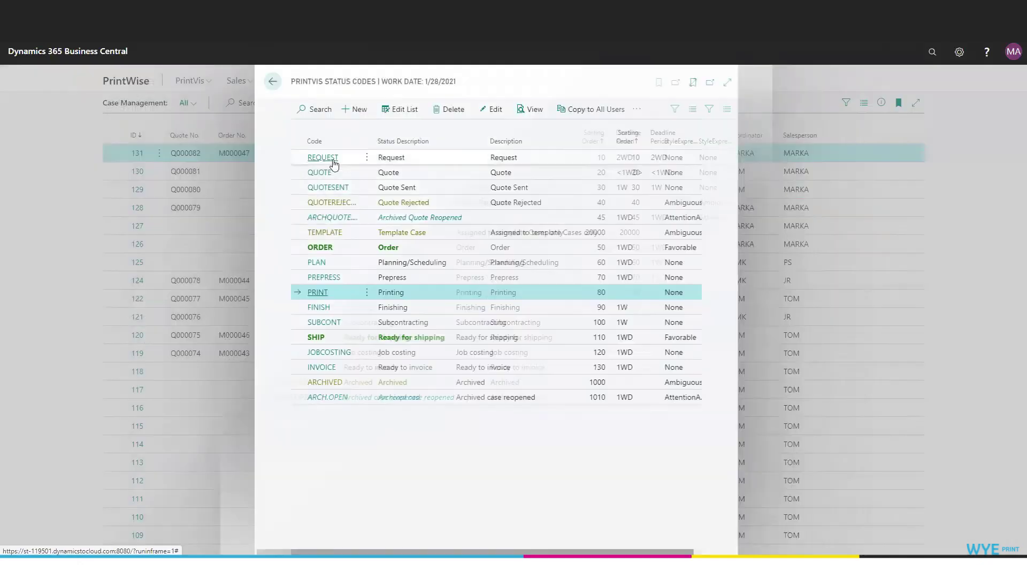
pyautogui.click(314, 265)
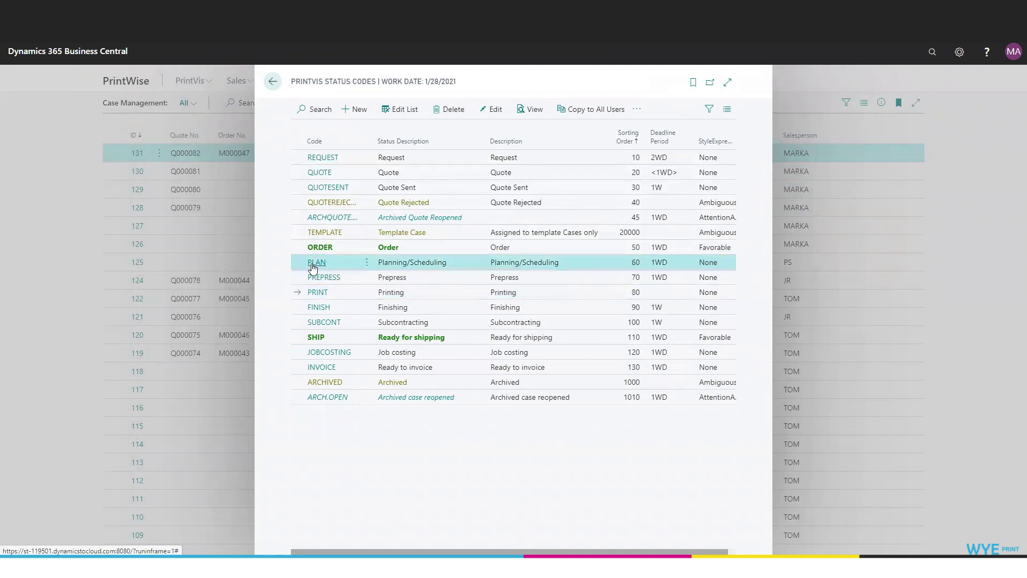
pyautogui.scroll(-6, 645, 324)
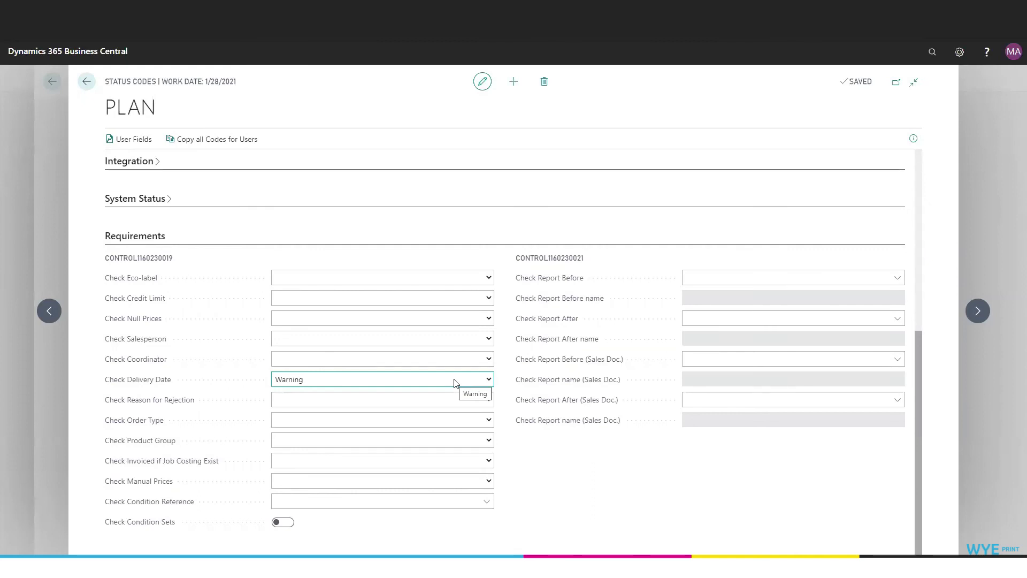
pyautogui.click(490, 381)
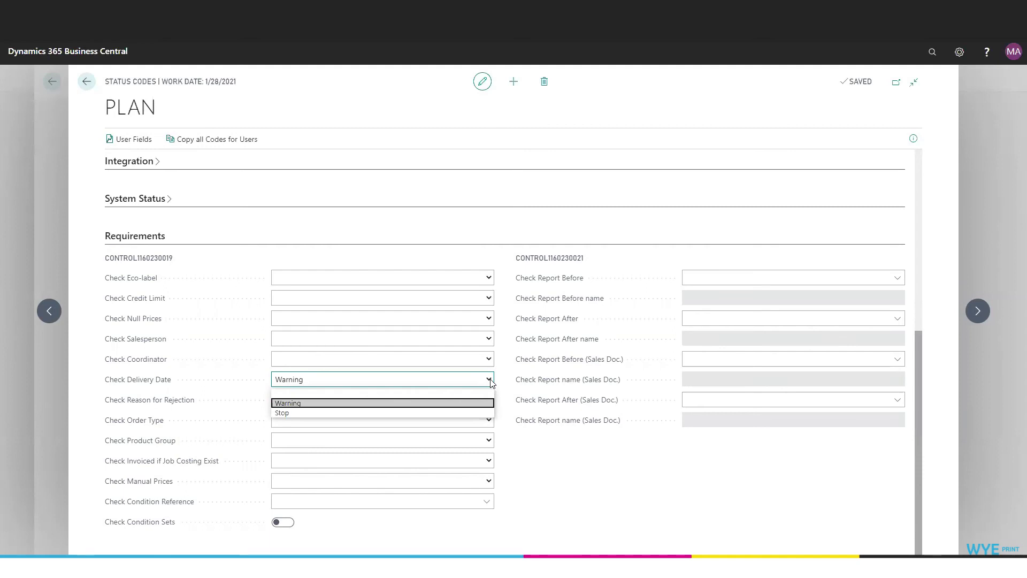
pyautogui.click(490, 278)
pyautogui.click(491, 279)
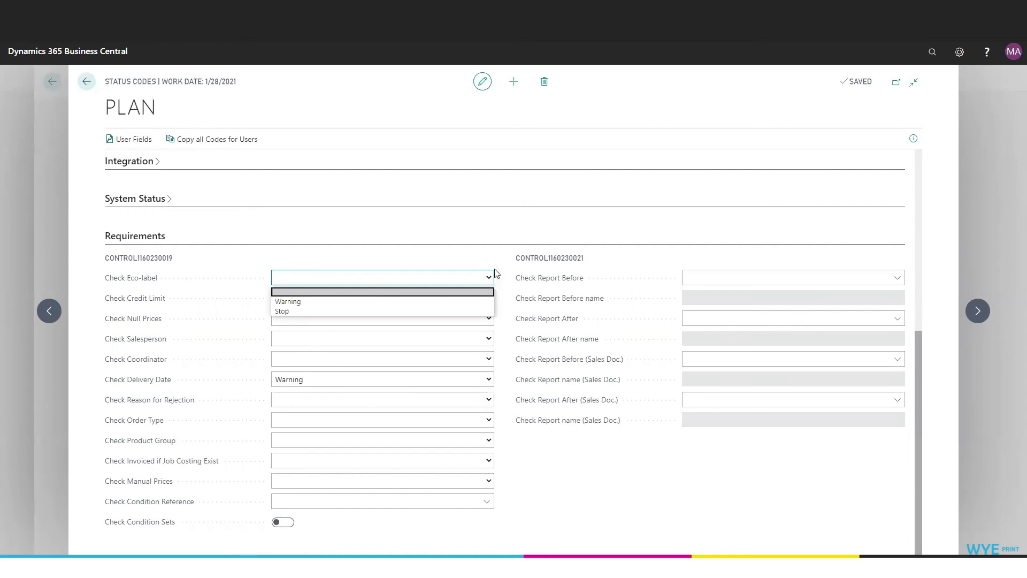
pyautogui.click(501, 258)
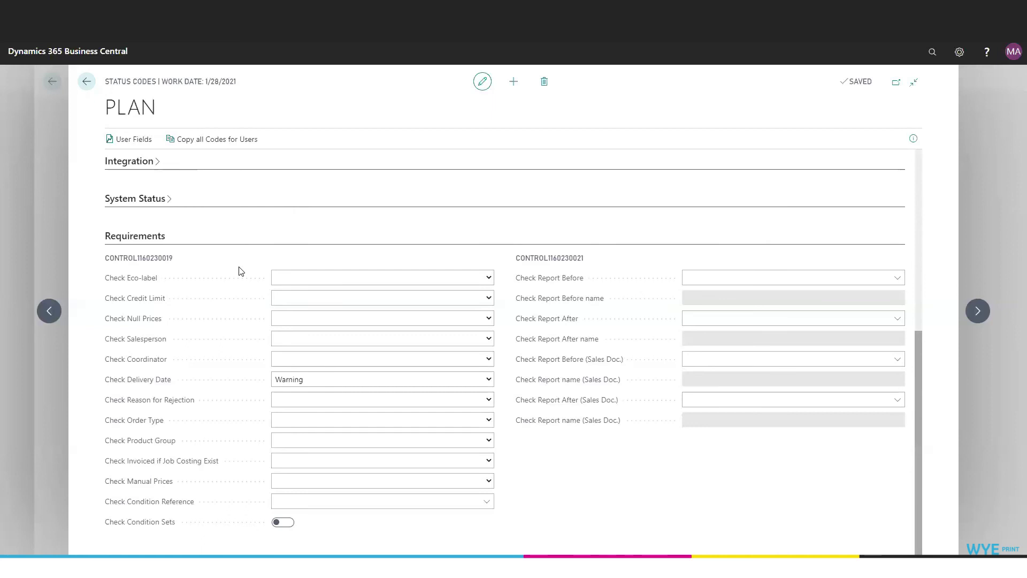
pyautogui.press('Escape')
# Open ORDER and confirm Check Credit Limit and Check Coordinator are set to Warning.
pyautogui.click(317, 247)
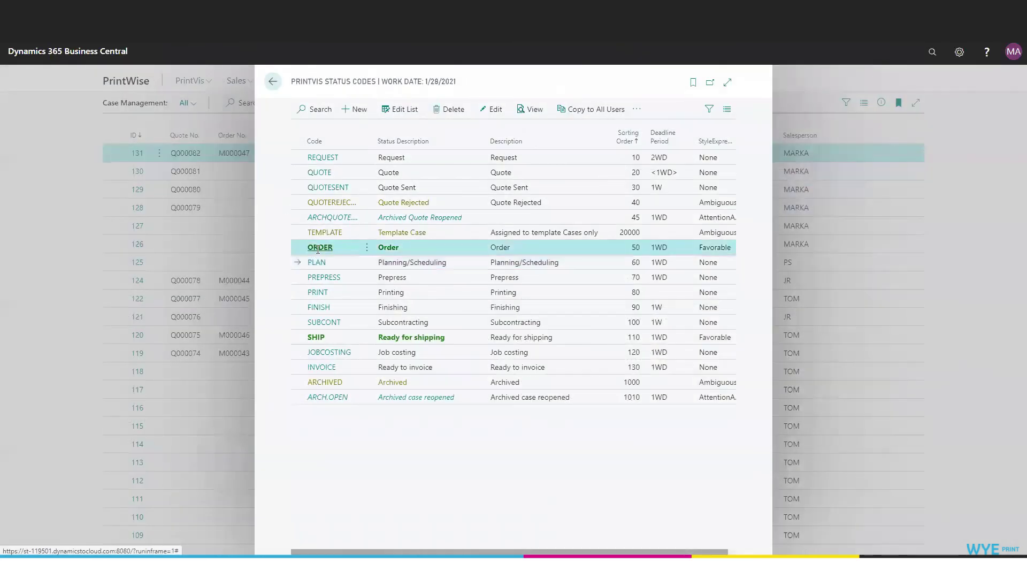
pyautogui.scroll(-6, 328, 246)
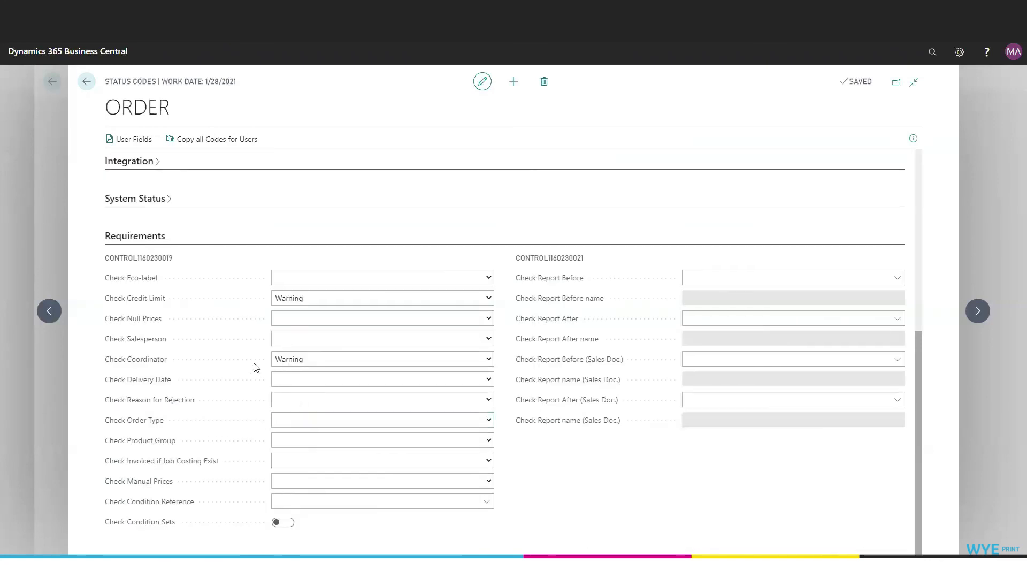
pyautogui.click(348, 299)
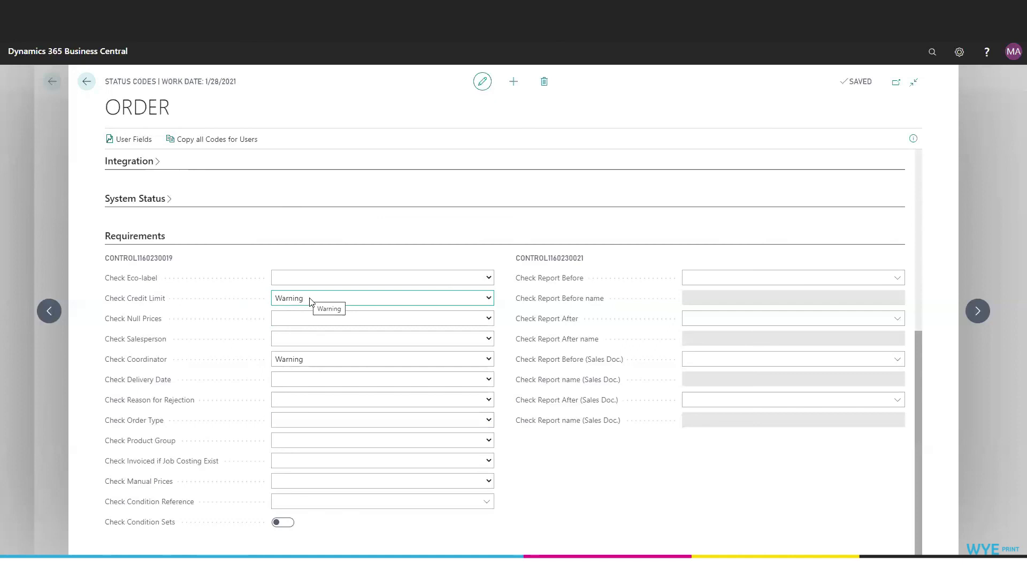
pyautogui.click(86, 81)
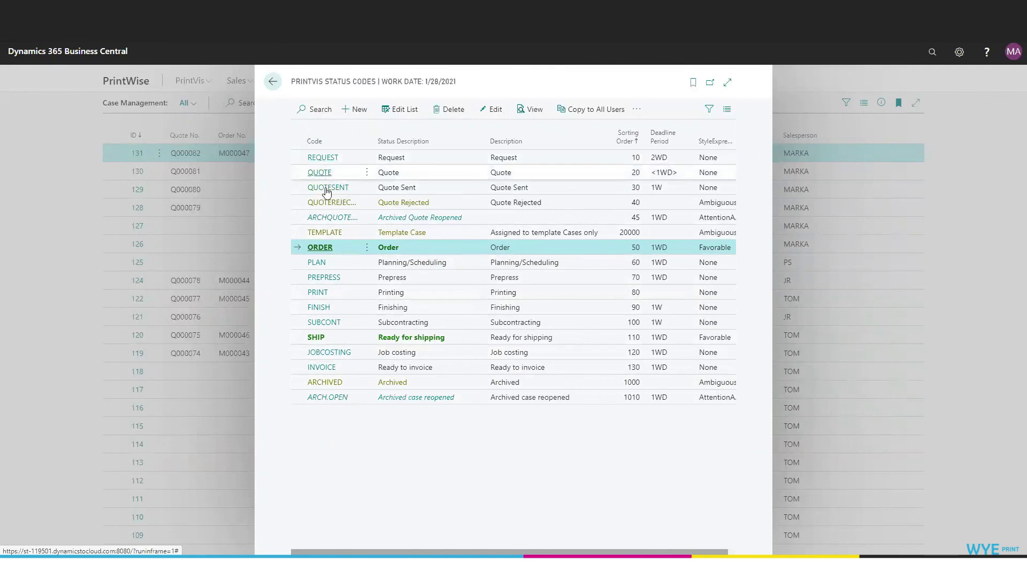
# Set QUOTEREJECTED's StyleExpression to Unfavorable, then reopen the PrintVis Status Codes list.
pyautogui.click(330, 205)
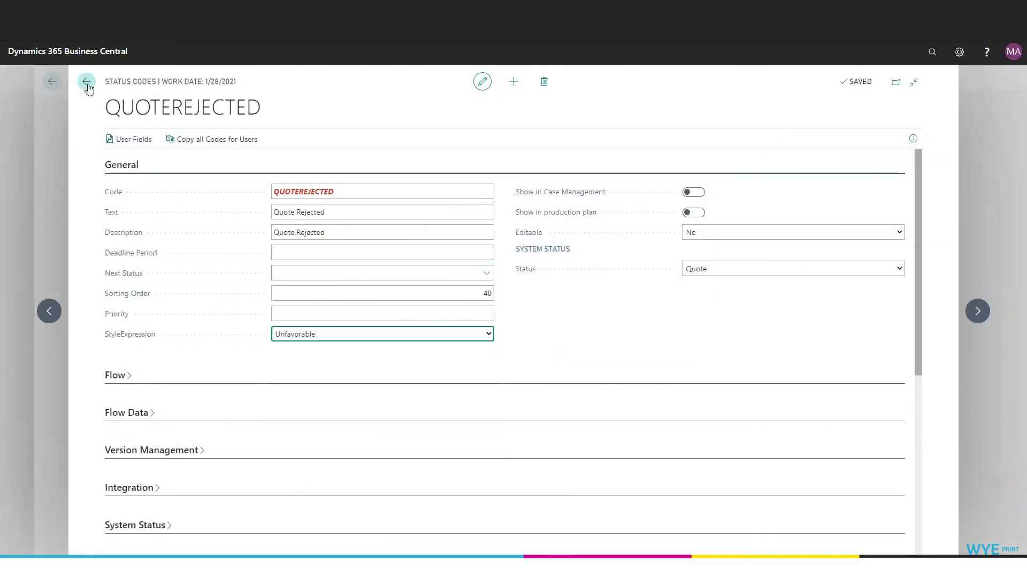
pyautogui.click(87, 82)
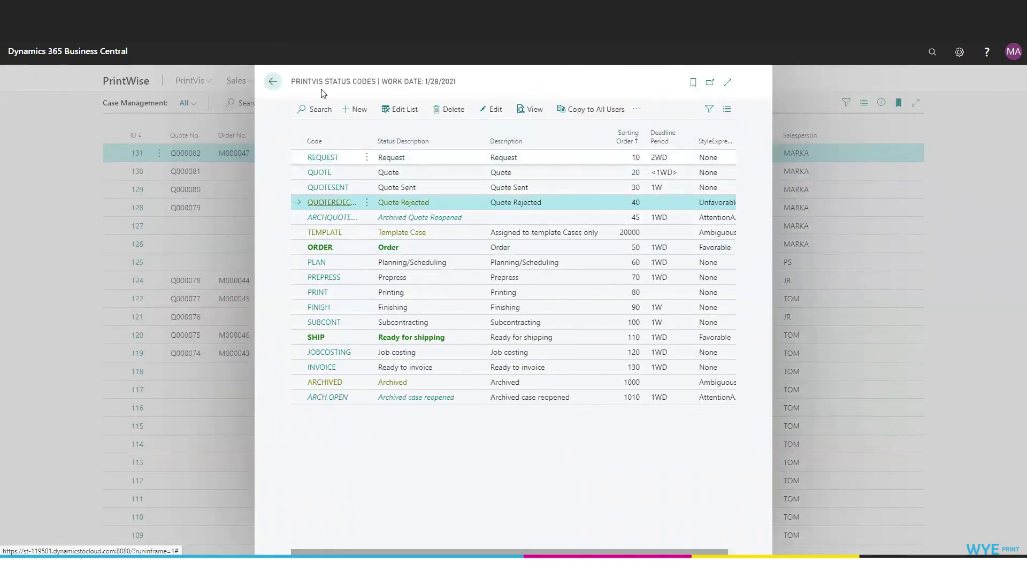
pyautogui.click(272, 84)
pyautogui.click(932, 52)
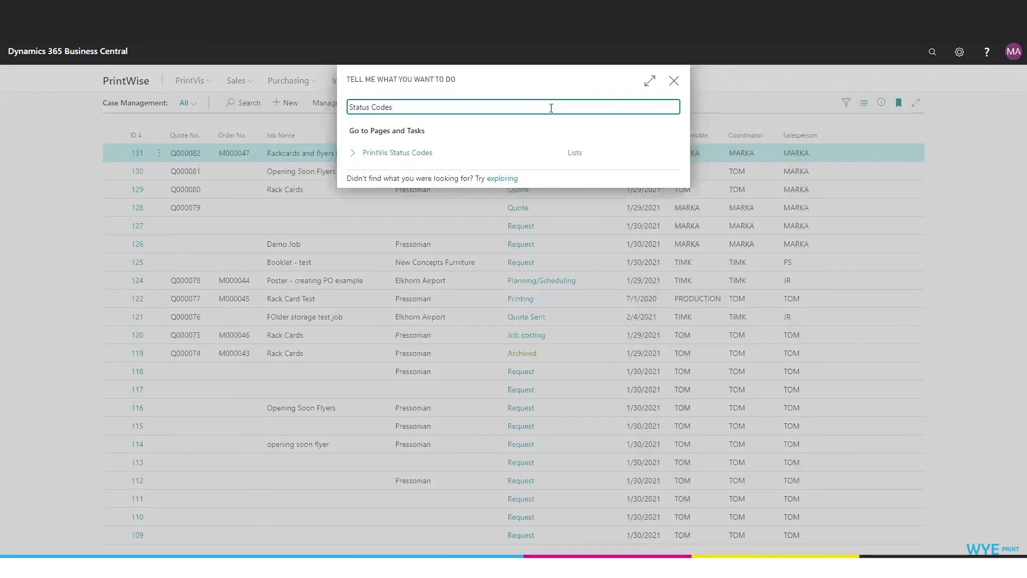
pyautogui.click(390, 154)
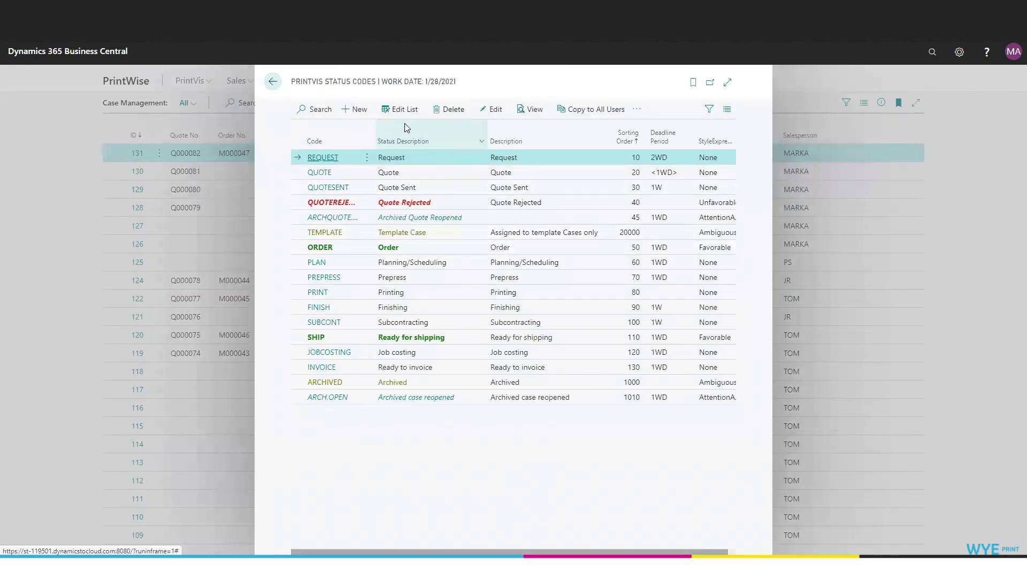
# Start a new DIGITAL status code (Digital Printing, 1D deadline, sort order 75) with next status FINISH.
pyautogui.click(366, 115)
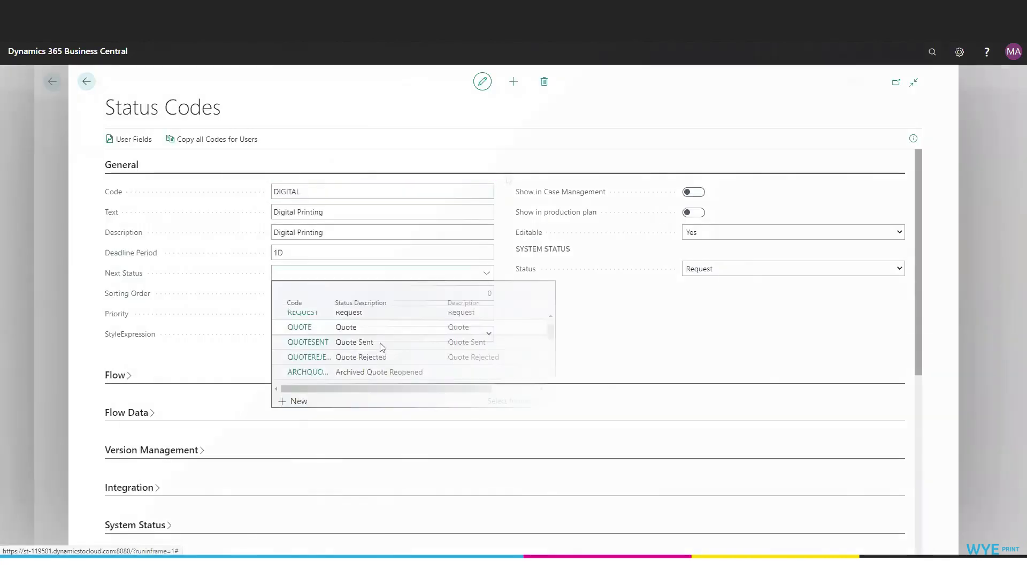
pyautogui.scroll(-5, 380, 347)
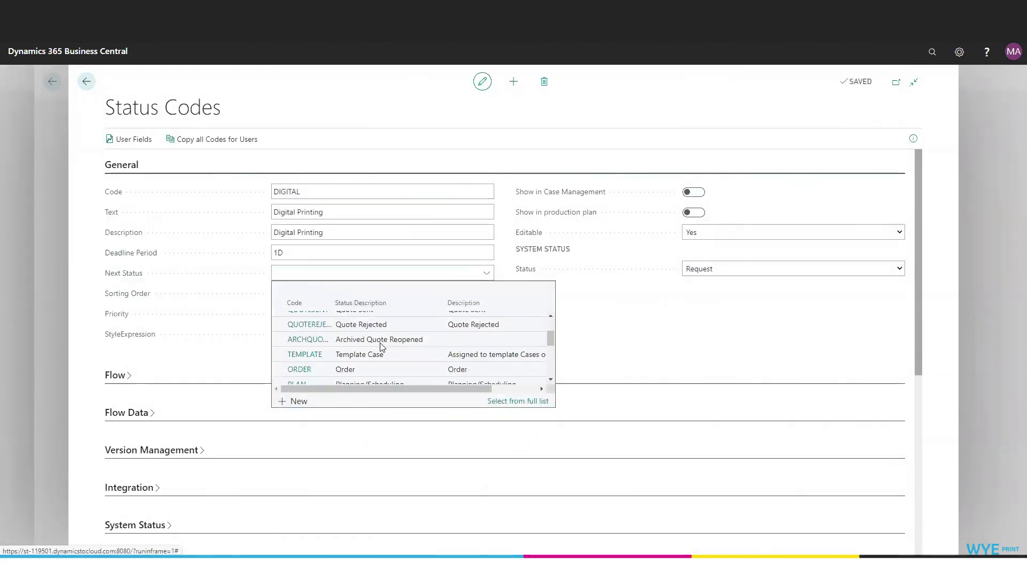
pyautogui.scroll(-1, 321, 349)
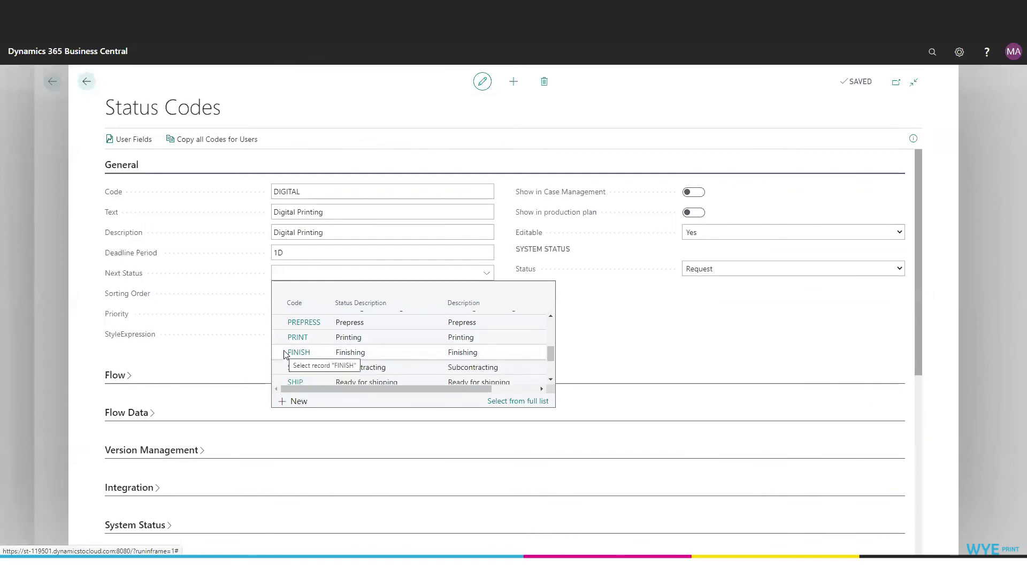
pyautogui.click(291, 351)
# Show DIGITAL in case management and the production plan, with system status Order.
pyautogui.click(694, 191)
pyautogui.click(694, 211)
pyautogui.click(794, 268)
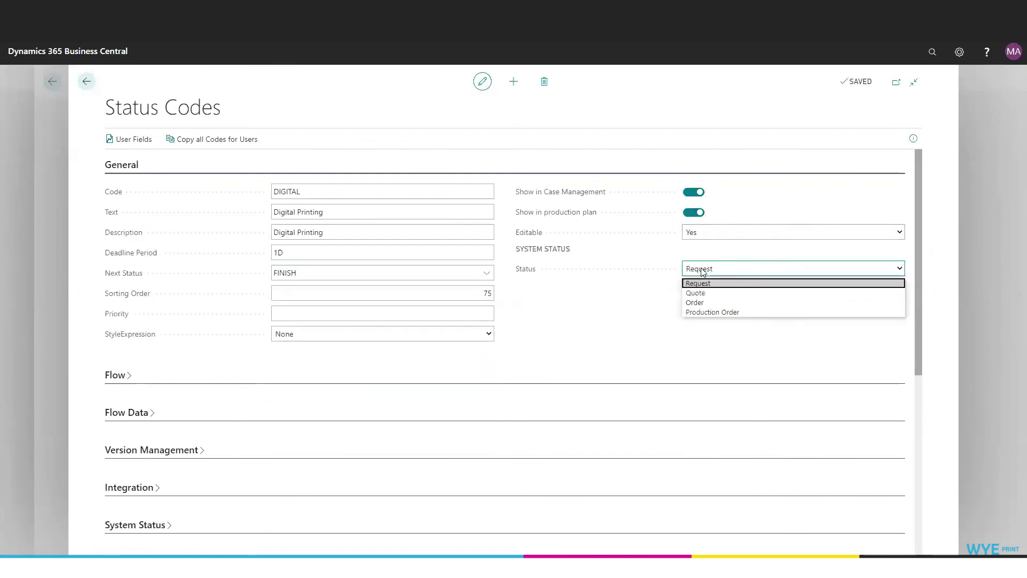
pyautogui.scroll(-5, 514, 348)
pyautogui.click(115, 192)
# Set Reserve Material and Can be invoiced to Yes, keep Can be planned unchanged, allow job costing and raw material picking.
pyautogui.click(491, 242)
pyautogui.click(283, 260)
pyautogui.click(489, 259)
pyautogui.click(284, 284)
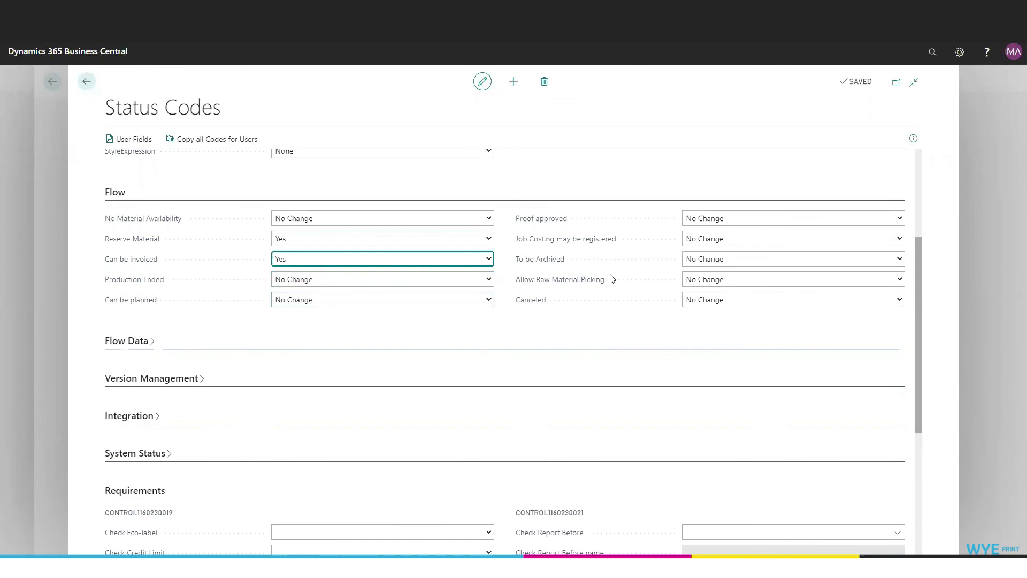
pyautogui.click(489, 300)
pyautogui.click(294, 309)
pyautogui.click(900, 239)
pyautogui.click(802, 260)
pyautogui.click(900, 279)
pyautogui.click(800, 303)
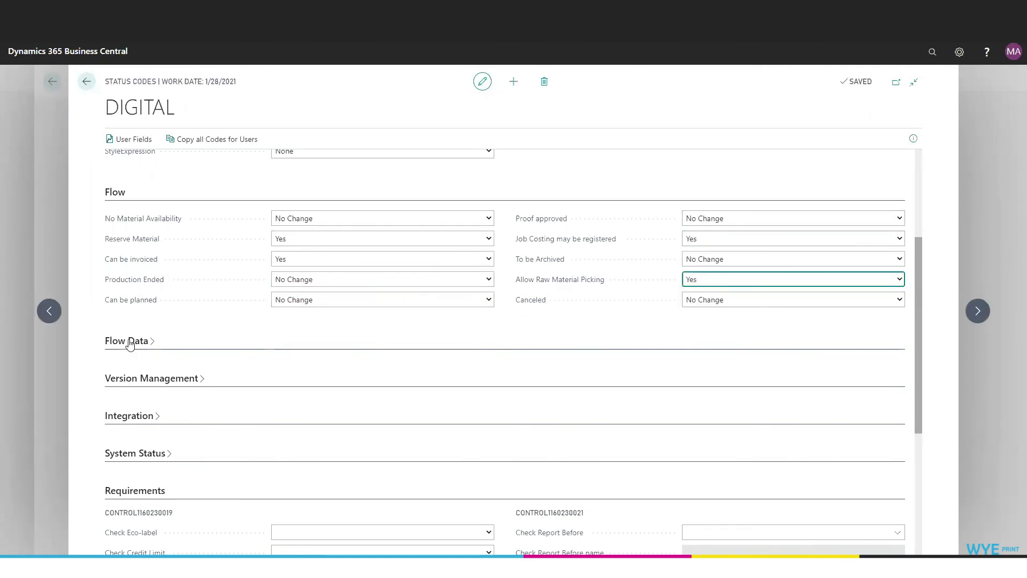
# In Flow Data, set Department PRINTING and Cost Center Code 6512.
pyautogui.click(128, 341)
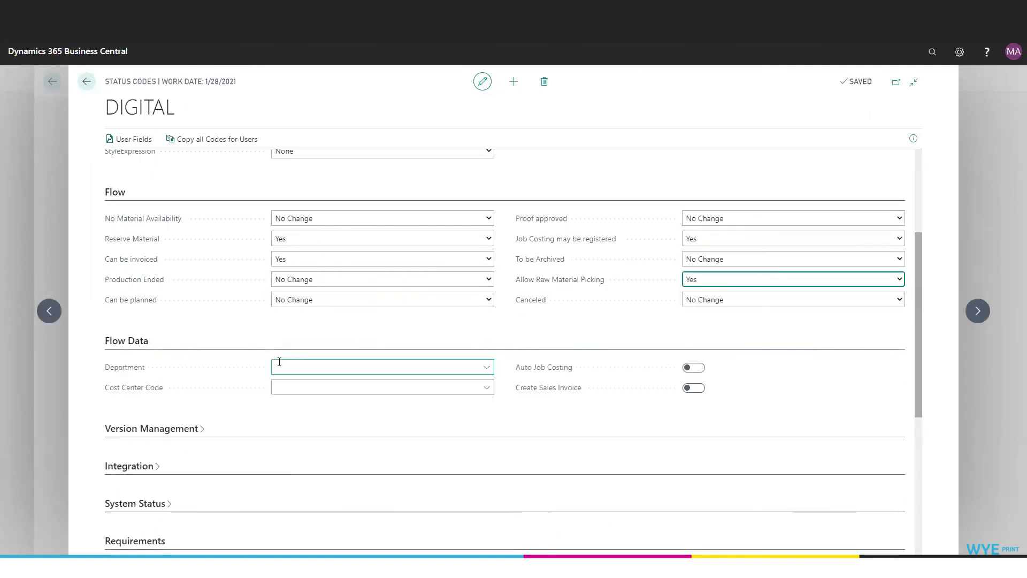
pyautogui.click(486, 387)
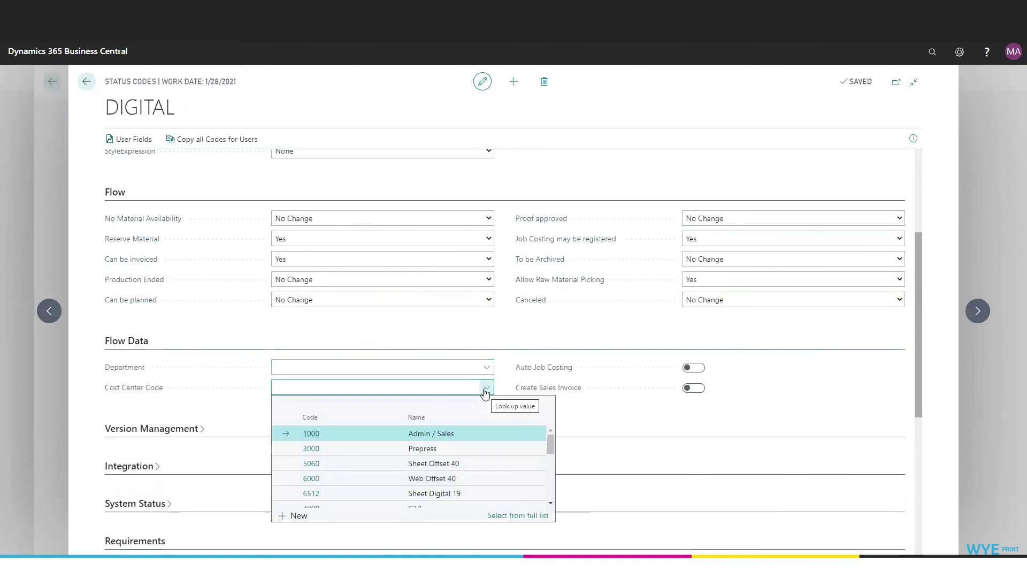
pyautogui.click(313, 493)
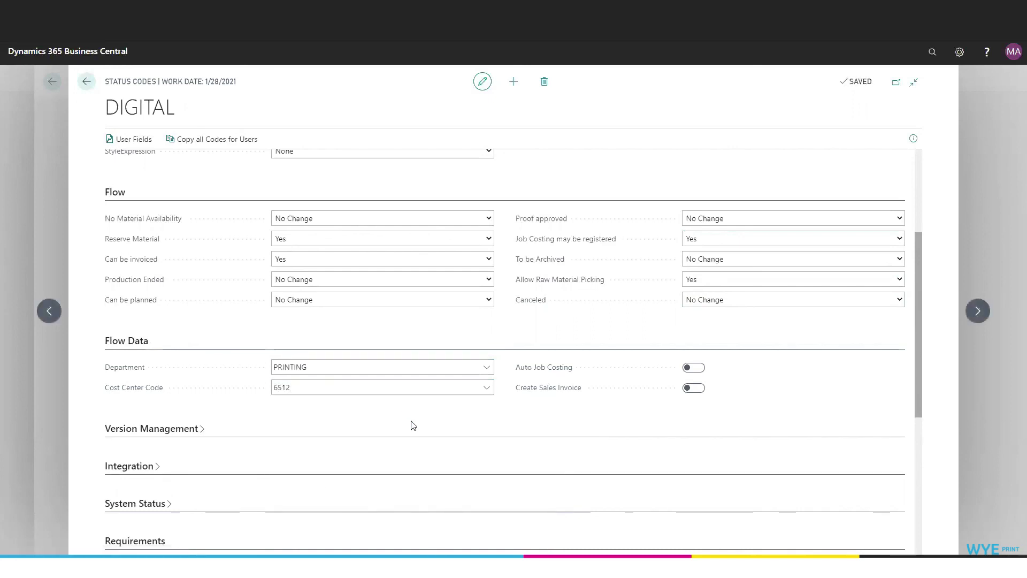
pyautogui.click(426, 387)
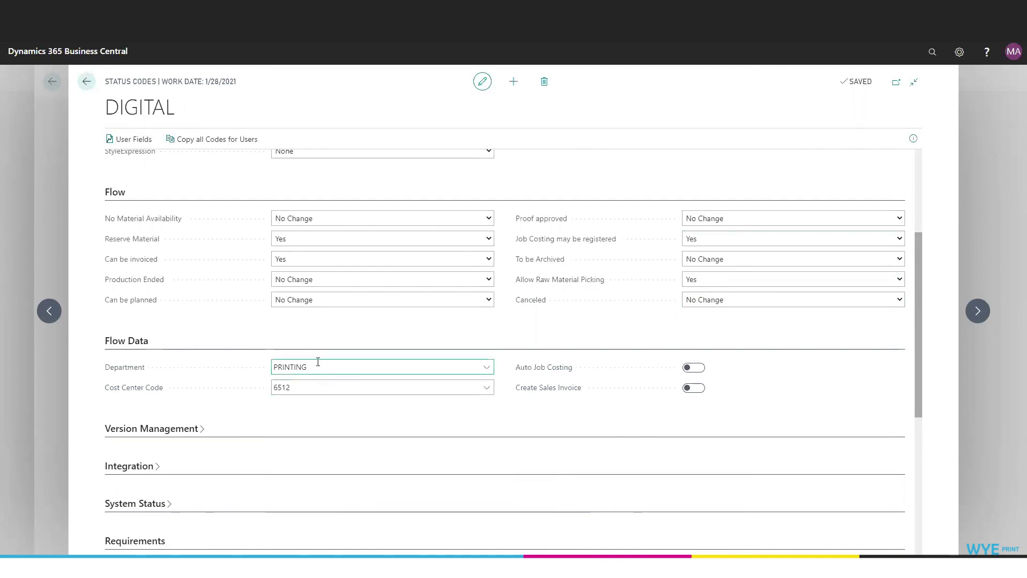
# In Version Management, disallow job-version edits at Request and Quote, then close the card.
pyautogui.click(497, 428)
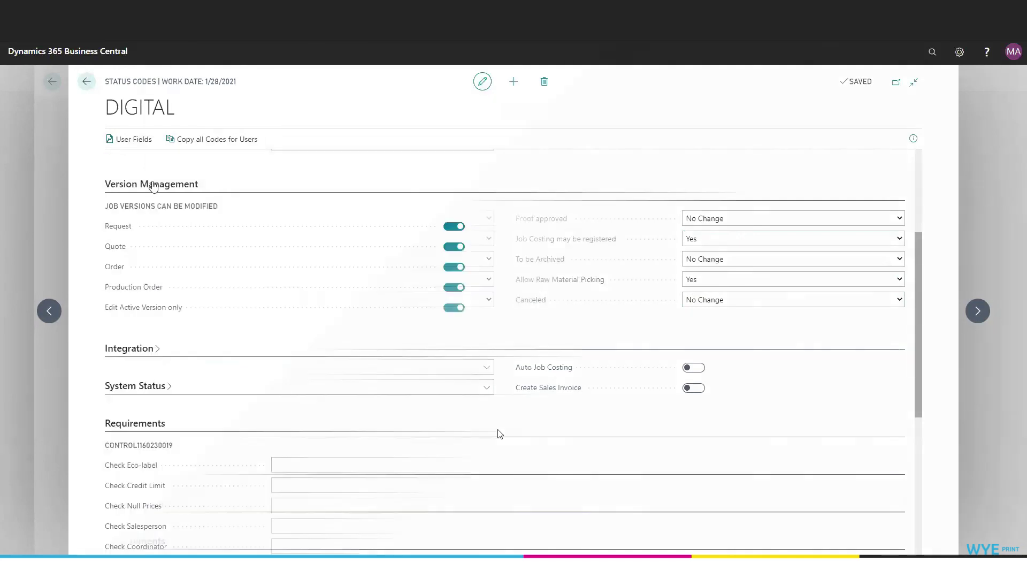
pyautogui.click(456, 227)
pyautogui.click(454, 246)
pyautogui.scroll(8, 541, 428)
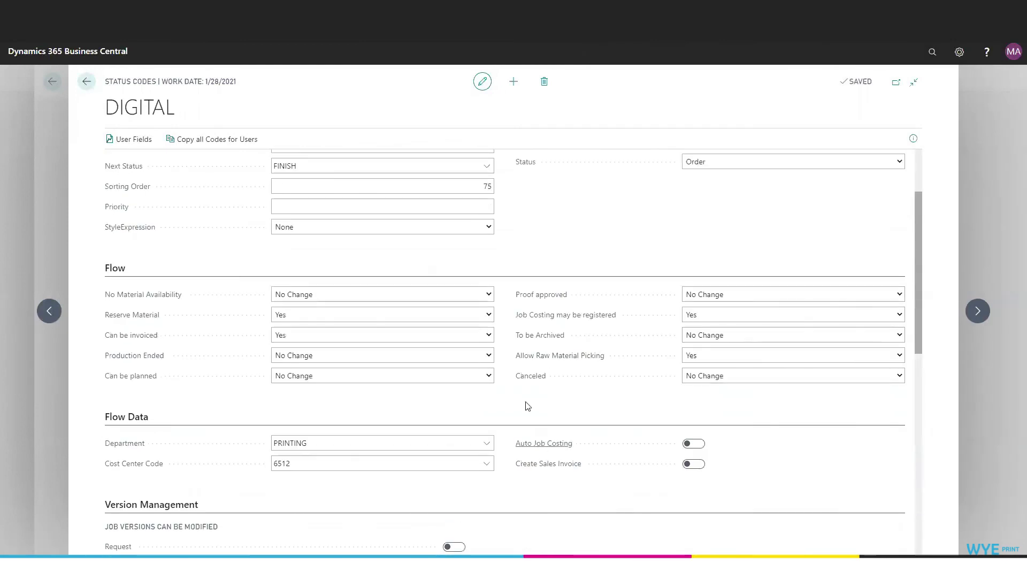
pyautogui.click(87, 82)
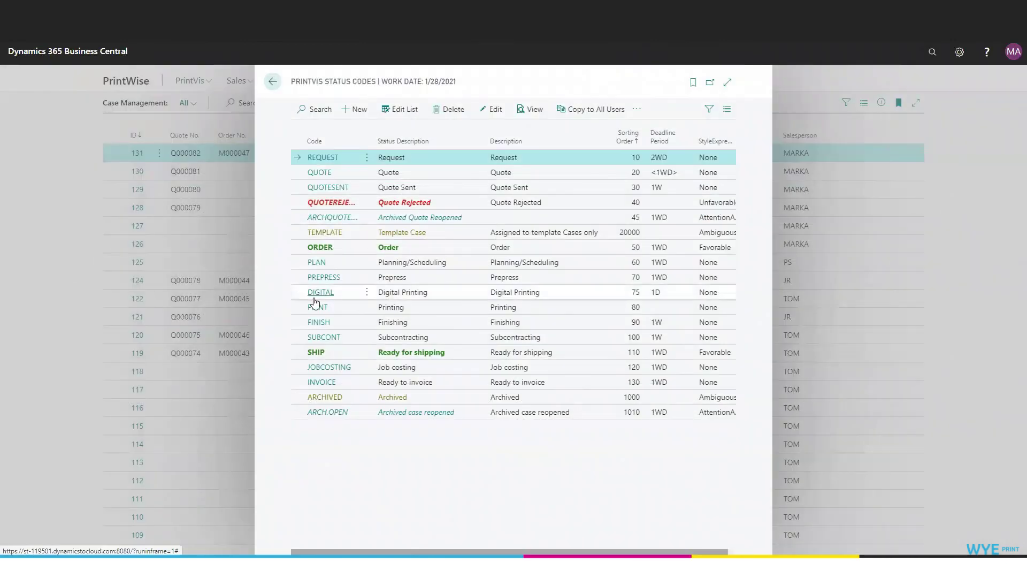